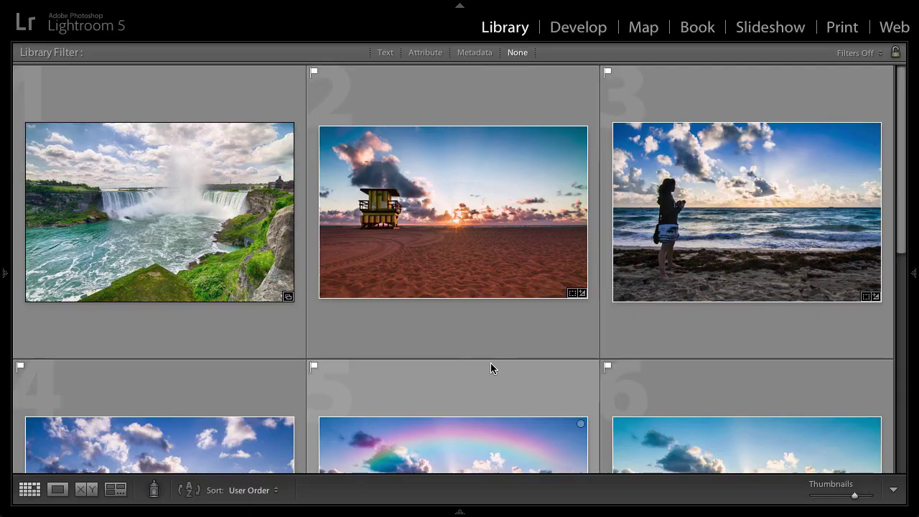
Peek into the Watermark Editor, then close it without saving changes.
{"action": "scroll", "coordinate": [491, 362], "scroll_direction": "down", "scroll_amount": 5}
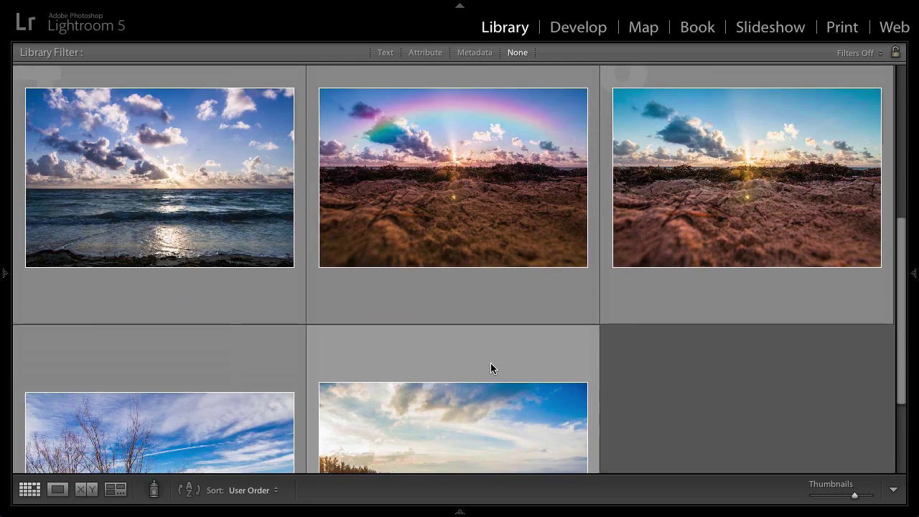
{"action": "scroll", "coordinate": [491, 369], "scroll_direction": "up", "scroll_amount": 5}
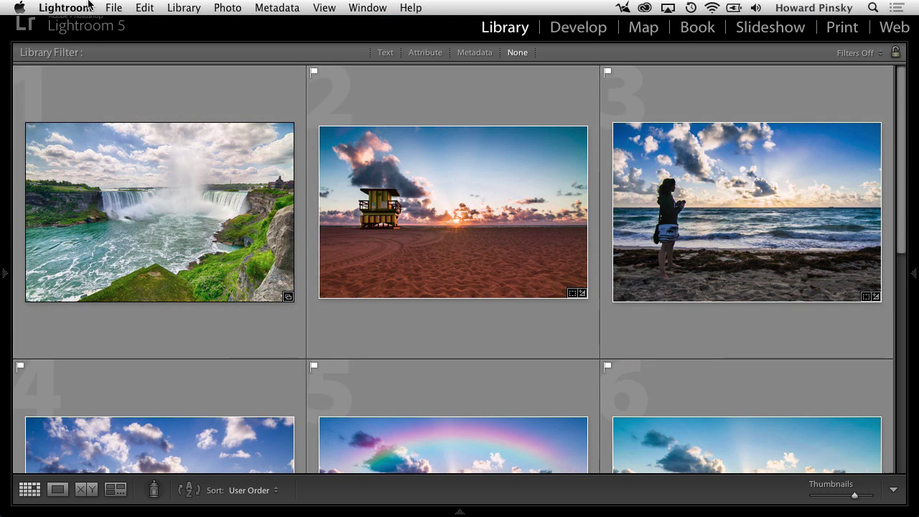
{"action": "left_click", "coordinate": [83, 7]}
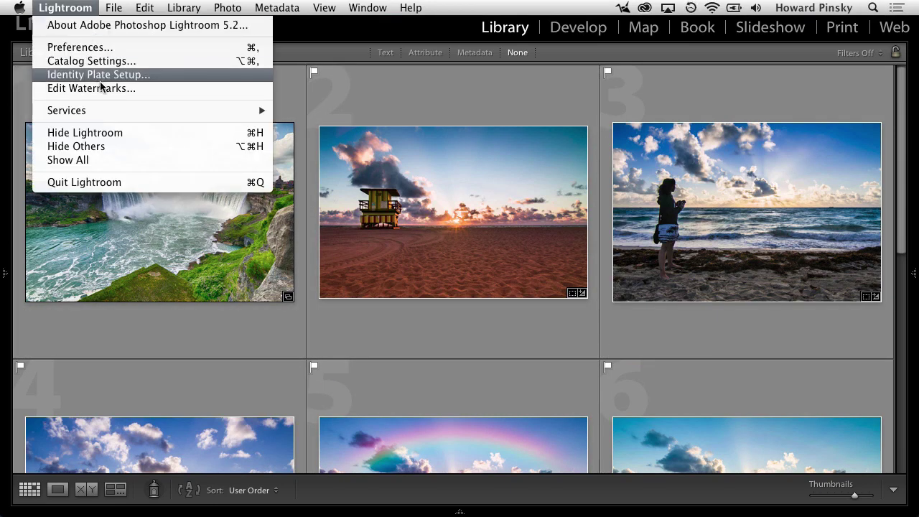
{"action": "left_click", "coordinate": [161, 91]}
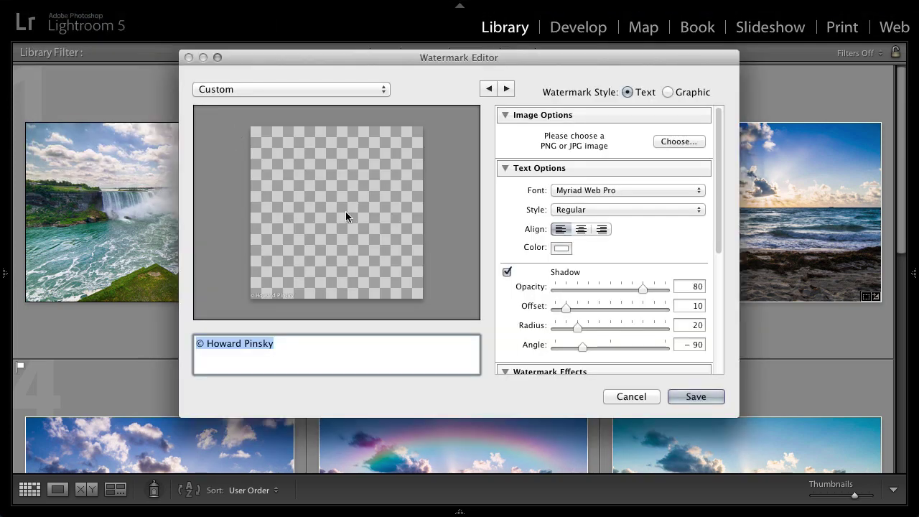
{"action": "left_click", "coordinate": [442, 196]}
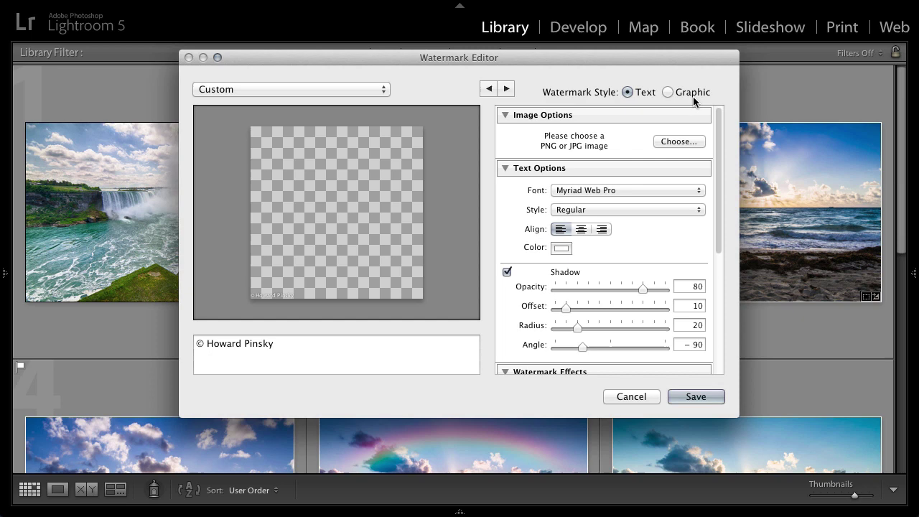
{"action": "mouse_move", "coordinate": [398, 191]}
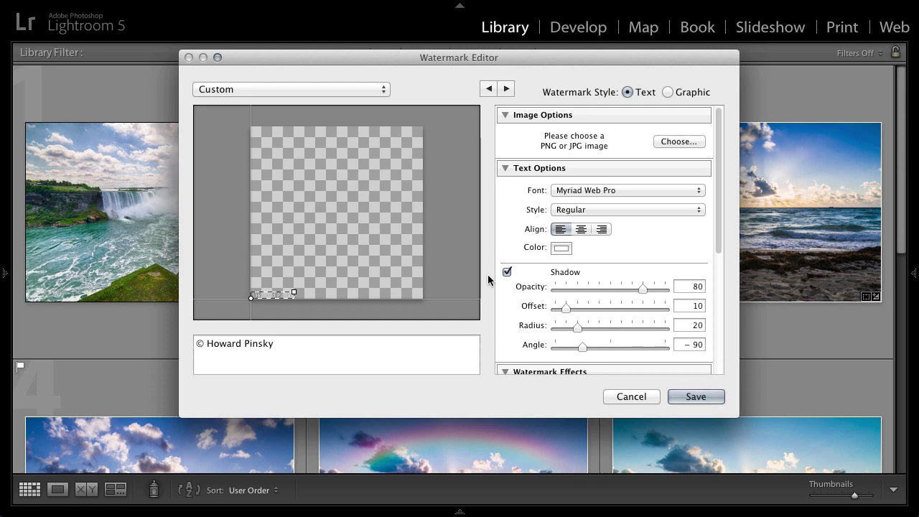
{"action": "left_click", "coordinate": [642, 397]}
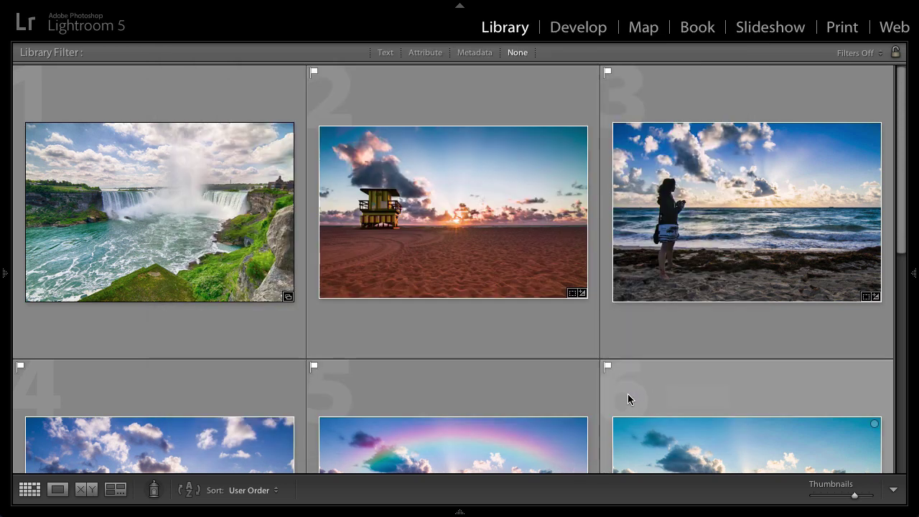
Select all photos in the grid and reopen the Watermark Editor for them.
{"action": "left_click", "coordinate": [199, 244]}
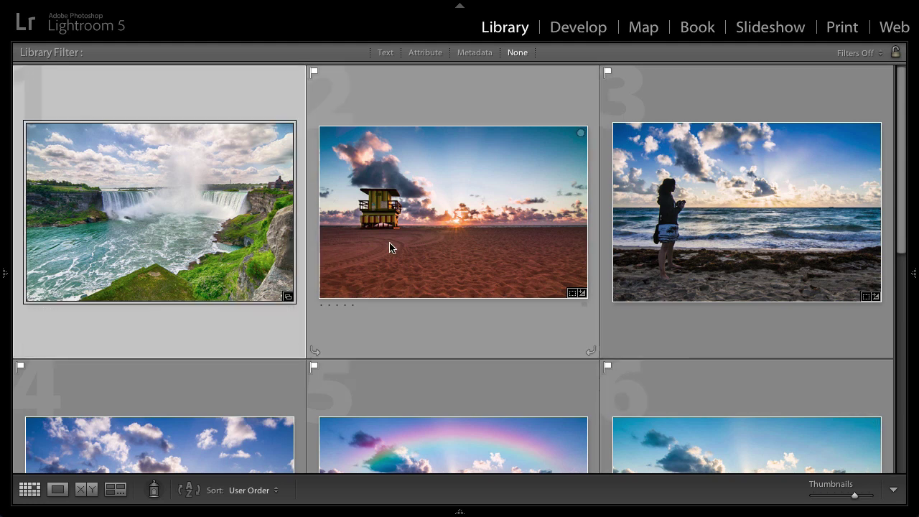
{"action": "key", "text": "ctrl+a"}
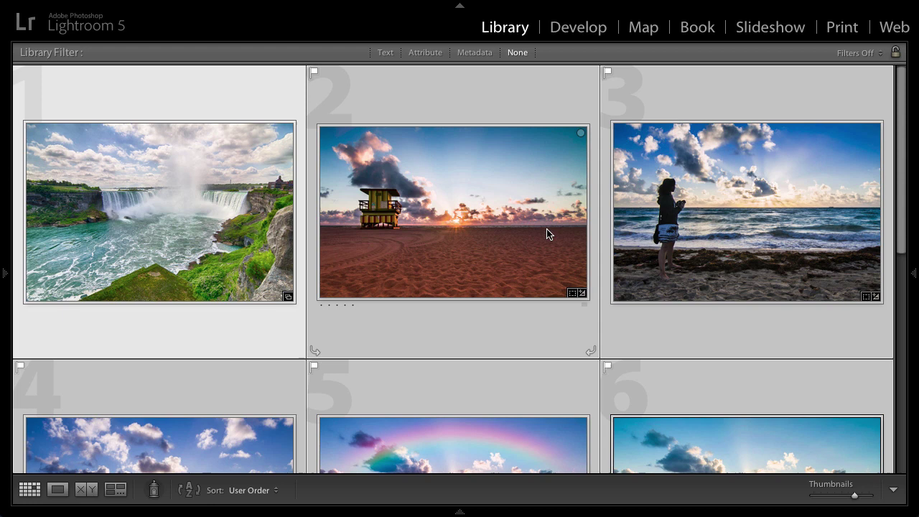
{"action": "mouse_move", "coordinate": [393, 244]}
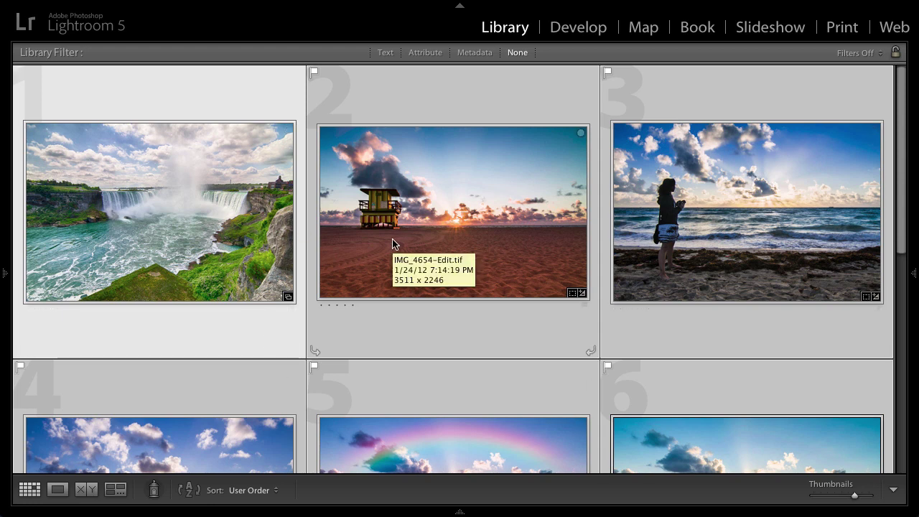
{"action": "mouse_move", "coordinate": [142, 3]}
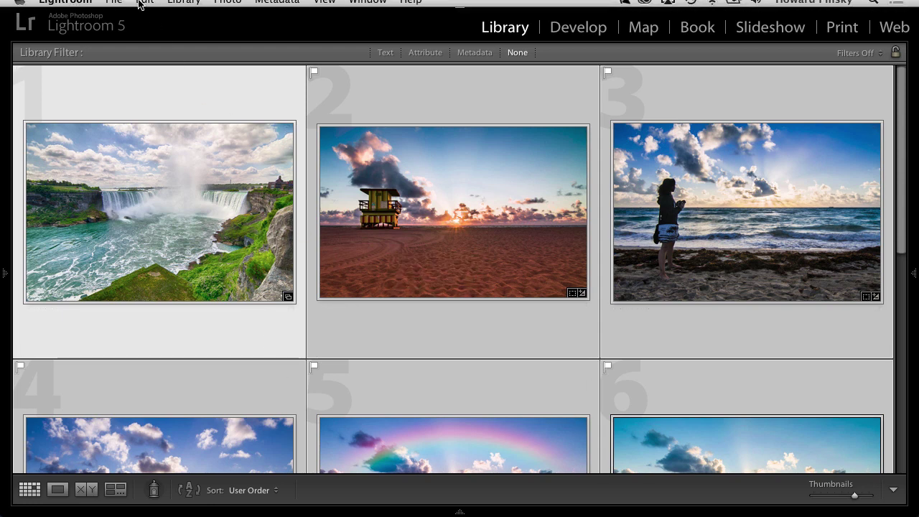
{"action": "left_click", "coordinate": [75, 4]}
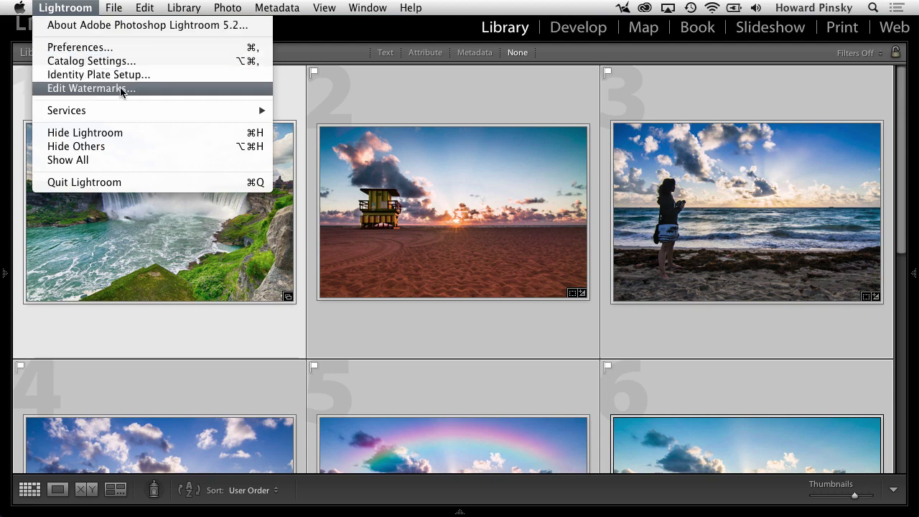
{"action": "left_click", "coordinate": [172, 87]}
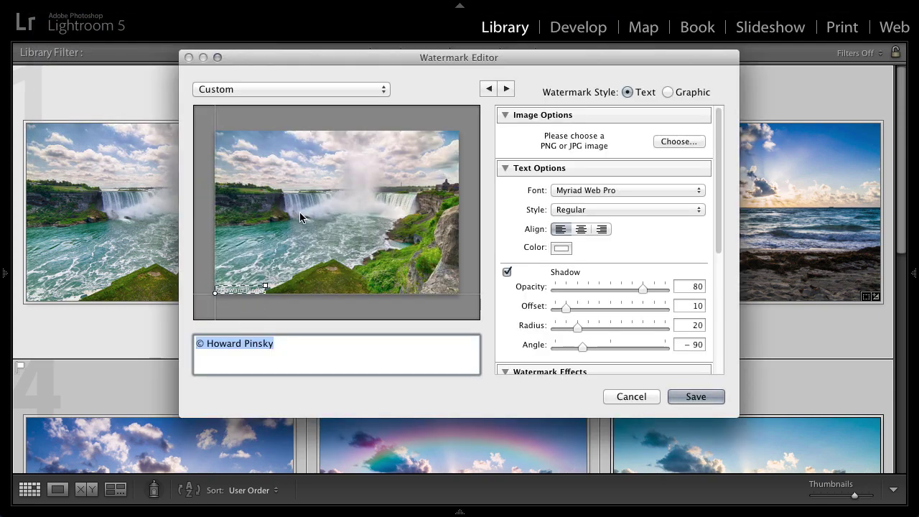
Preview the watermark on the beach sunset photo and select all its text.
{"action": "left_click", "coordinate": [507, 89]}
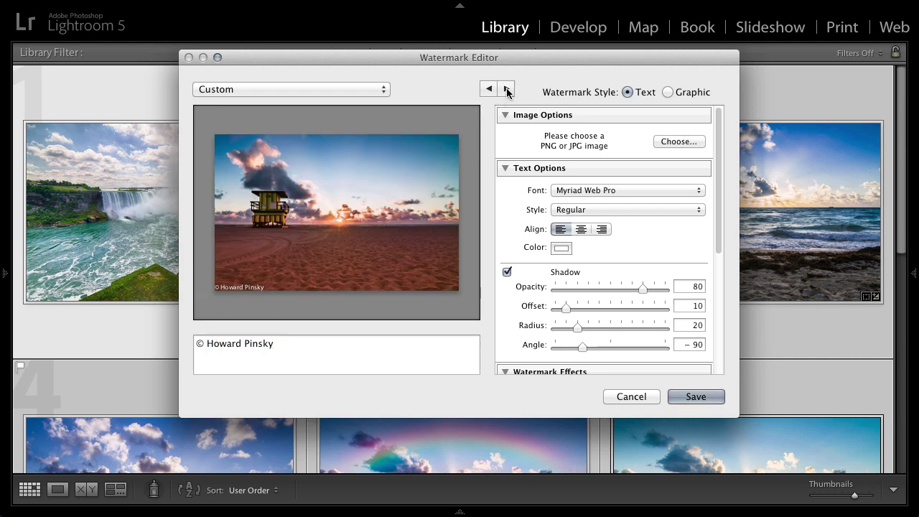
{"action": "left_click", "coordinate": [507, 89]}
{"action": "left_click", "coordinate": [489, 89]}
{"action": "left_click_drag", "start_coordinate": [306, 349], "coordinate": [195, 329]}
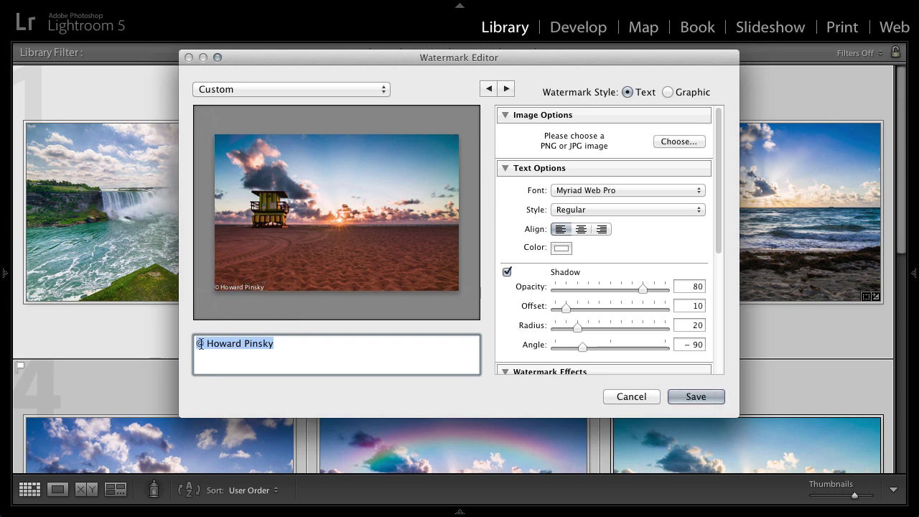
Append ' 2013' to the copyright text and set the font to Helvetica Neue Bold.
{"action": "left_click", "coordinate": [288, 342]}
{"action": "type", "text": "2013"}
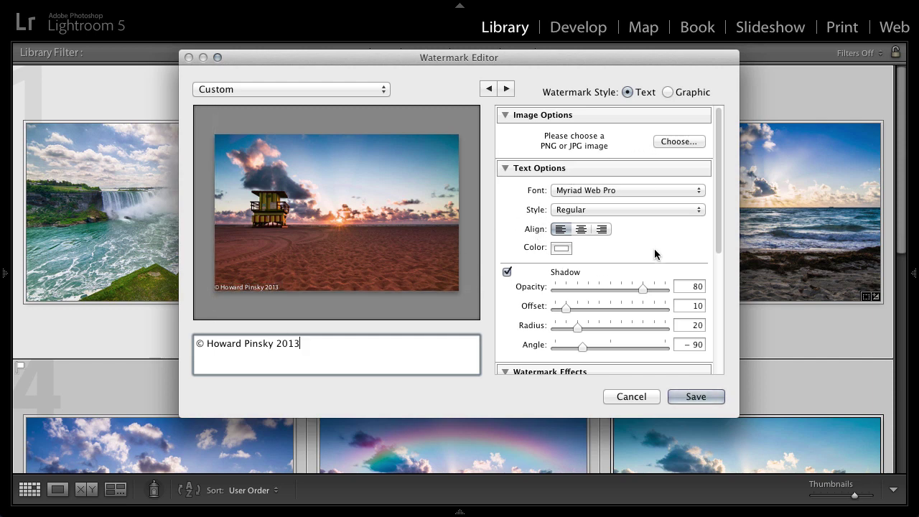
{"action": "left_click", "coordinate": [585, 190]}
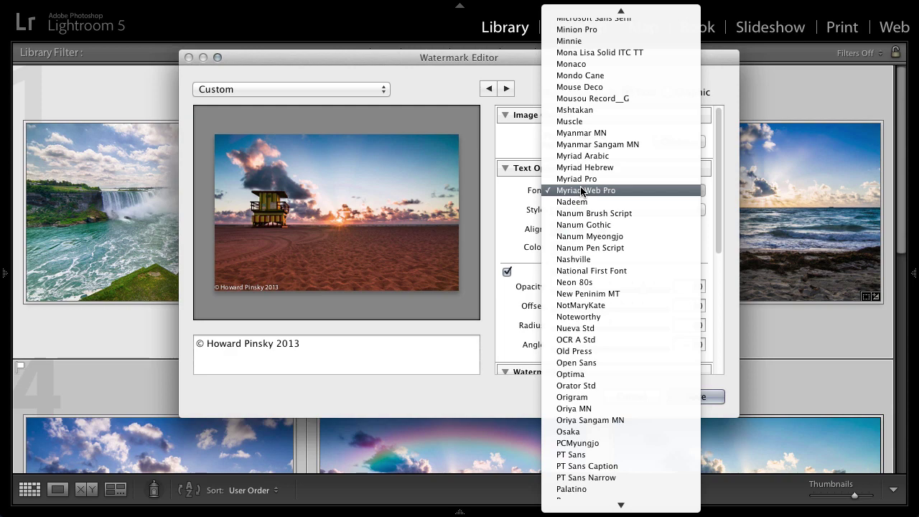
{"action": "key", "text": "h"}
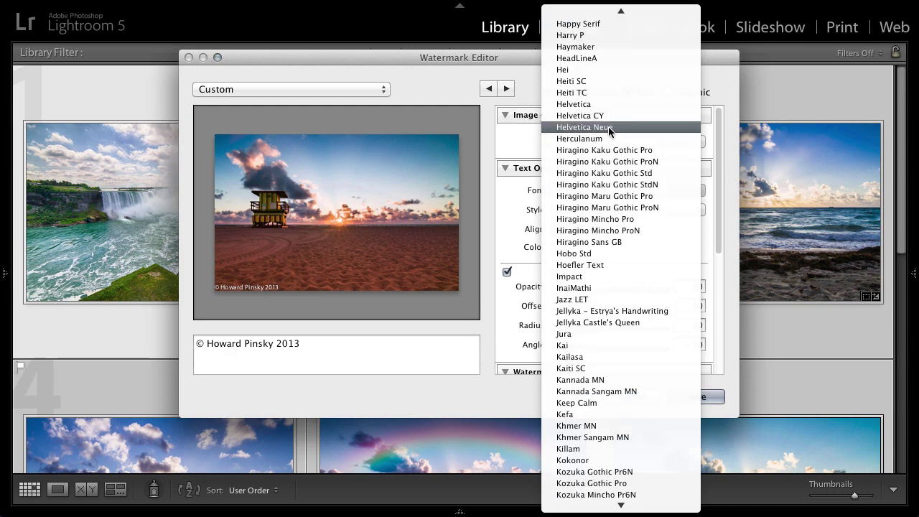
{"action": "left_click", "coordinate": [608, 130]}
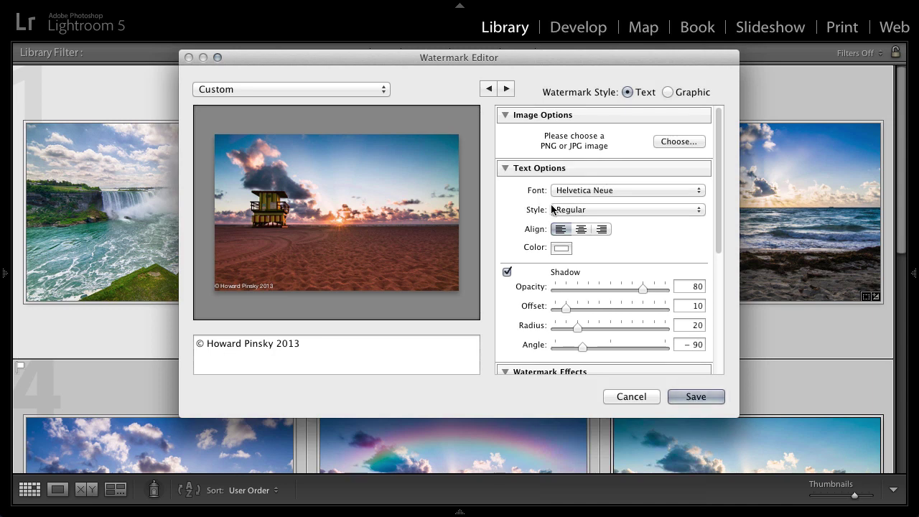
{"action": "left_click", "coordinate": [575, 211]}
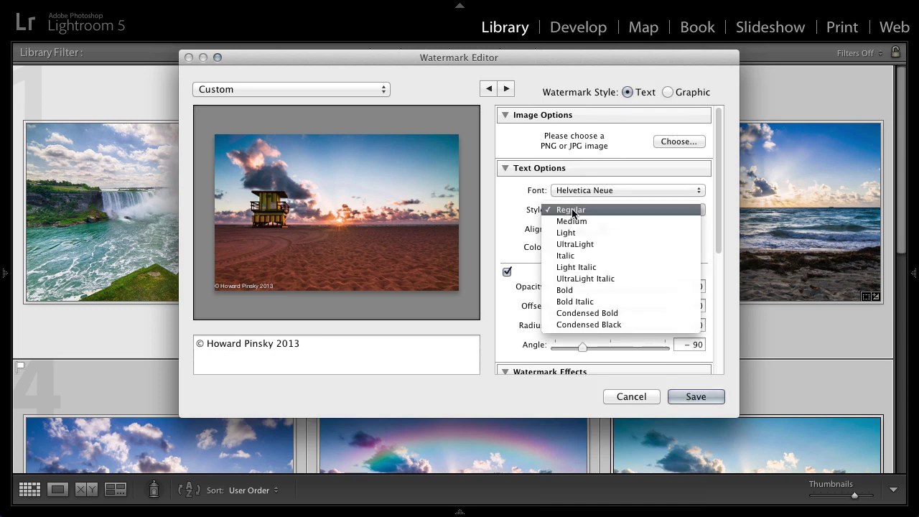
{"action": "left_click", "coordinate": [572, 290]}
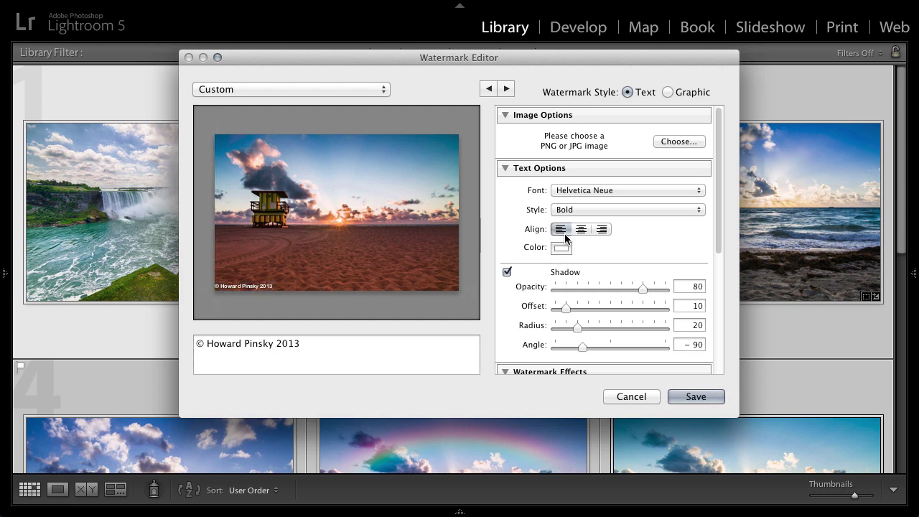
Keep the text colour, re-enable Shadow, and set shadow opacity 55 and offset 25.
{"action": "mouse_move", "coordinate": [312, 267]}
{"action": "left_click", "coordinate": [560, 247]}
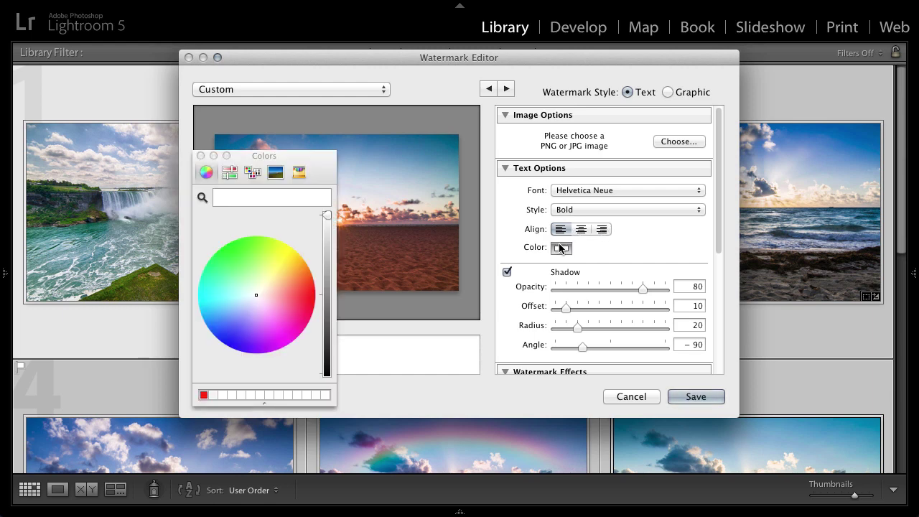
{"action": "left_click", "coordinate": [200, 156]}
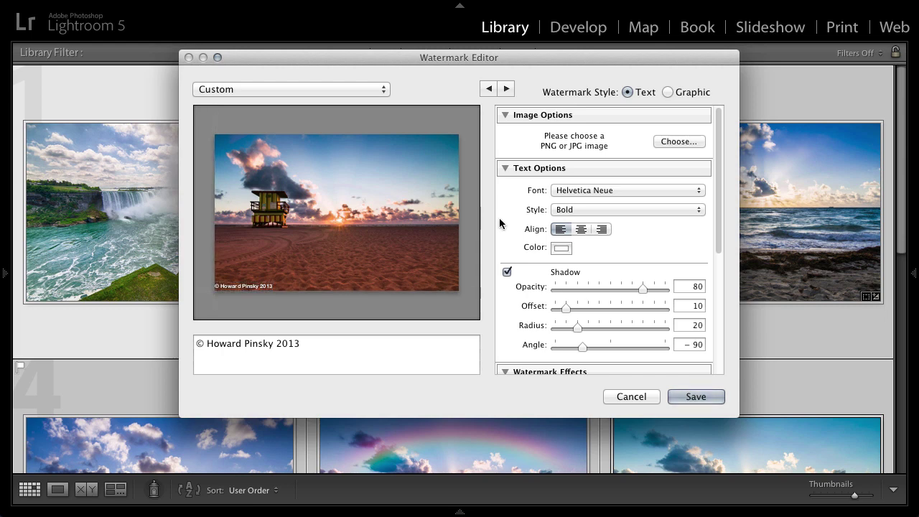
{"action": "scroll", "coordinate": [722, 198], "scroll_direction": "down", "scroll_amount": 3}
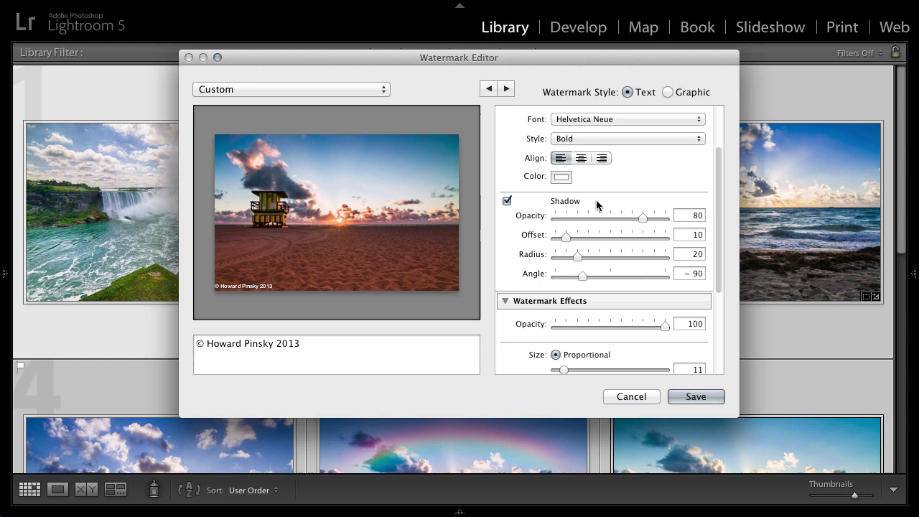
{"action": "left_click", "coordinate": [507, 201]}
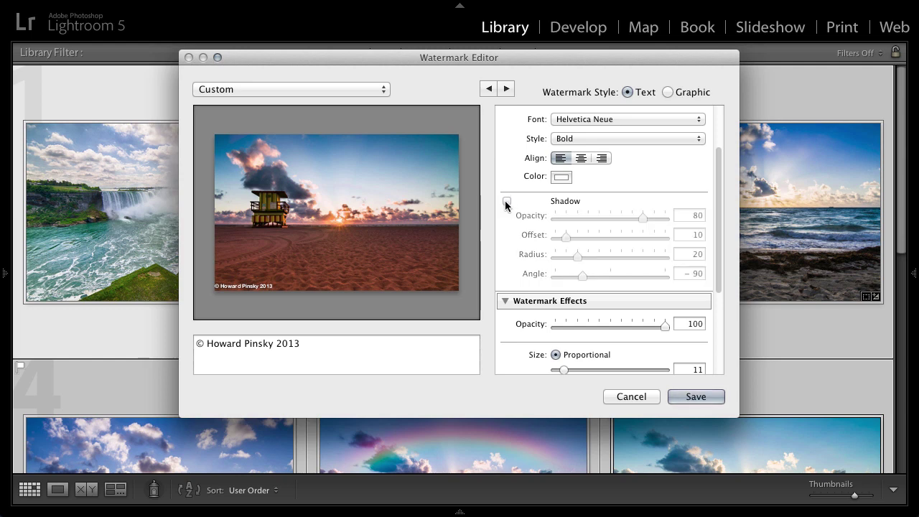
{"action": "left_click", "coordinate": [506, 201]}
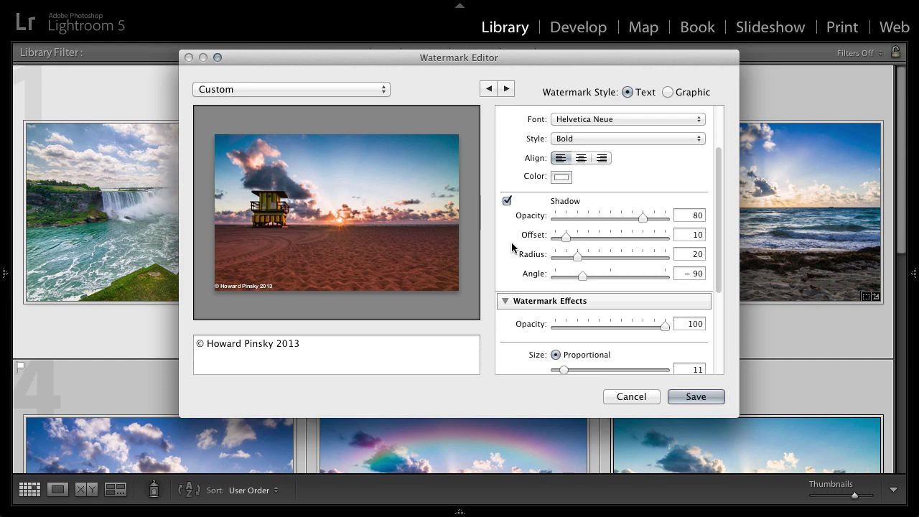
{"action": "left_click_drag", "start_coordinate": [642, 217], "coordinate": [615, 218]}
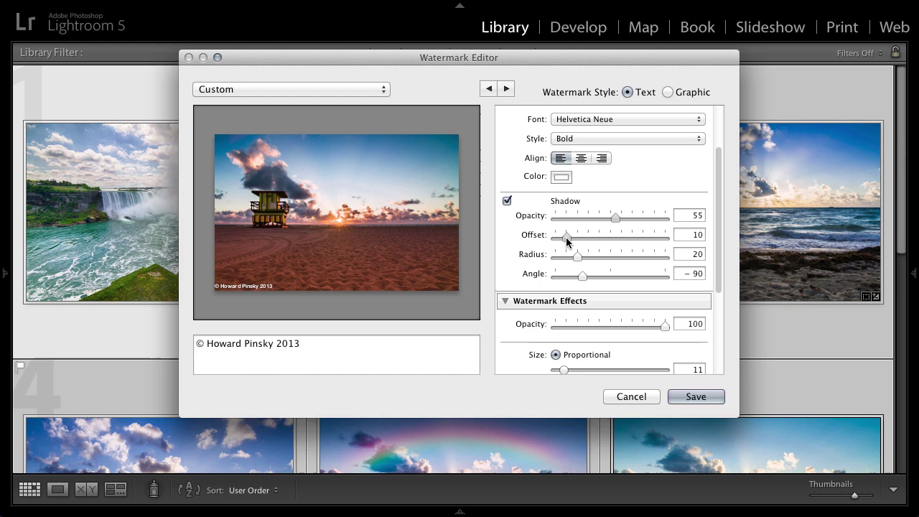
{"action": "mouse_move", "coordinate": [565, 237]}
{"action": "left_mouse_down"}
{"action": "mouse_move", "coordinate": [643, 238]}
{"action": "mouse_move", "coordinate": [582, 243]}
{"action": "left_mouse_up"}
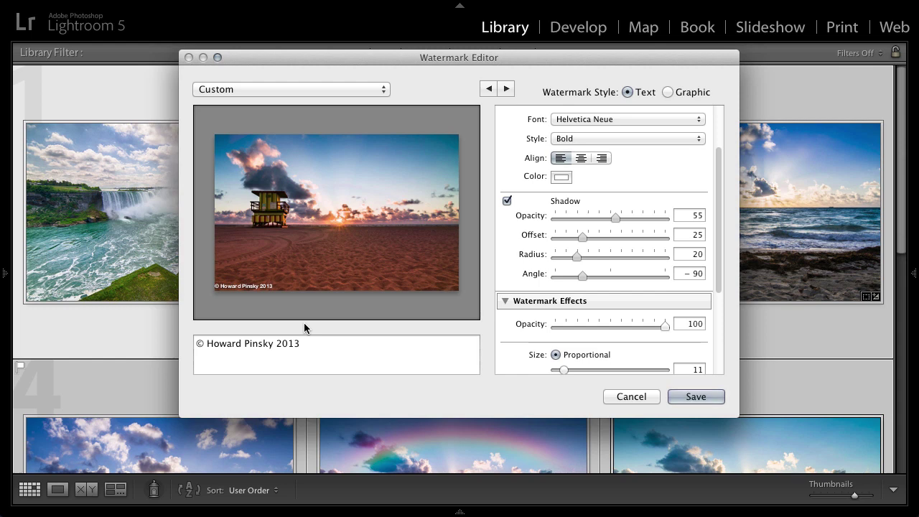
Set the watermark's Opacity to 40 and Proportional size to 15.
{"action": "left_click_drag", "start_coordinate": [718, 207], "coordinate": [718, 269]}
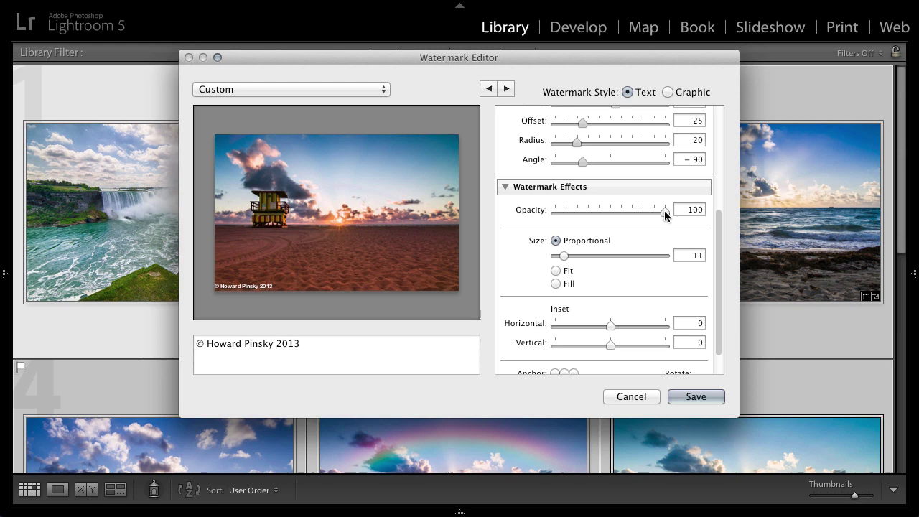
{"action": "left_click_drag", "start_coordinate": [664, 211], "coordinate": [647, 211]}
{"action": "left_click_drag", "start_coordinate": [600, 210], "coordinate": [595, 209]}
{"action": "mouse_move", "coordinate": [331, 293]}
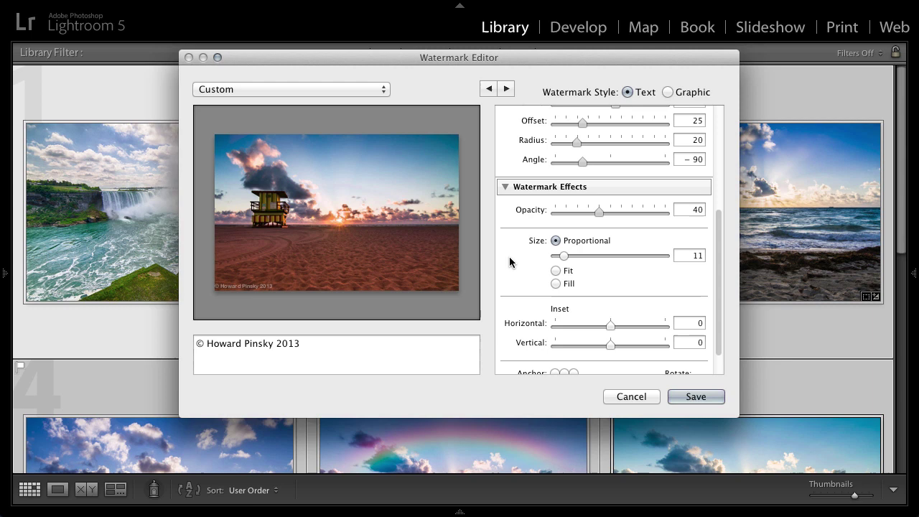
{"action": "mouse_move", "coordinate": [565, 257]}
{"action": "left_mouse_down"}
{"action": "mouse_move", "coordinate": [591, 255]}
{"action": "mouse_move", "coordinate": [562, 255]}
{"action": "left_mouse_up"}
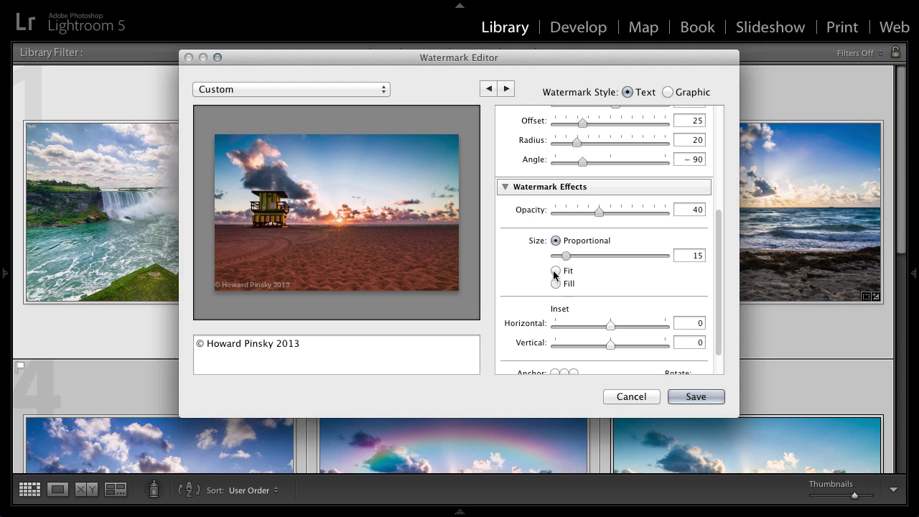
{"action": "left_click", "coordinate": [557, 271]}
{"action": "left_click", "coordinate": [556, 285]}
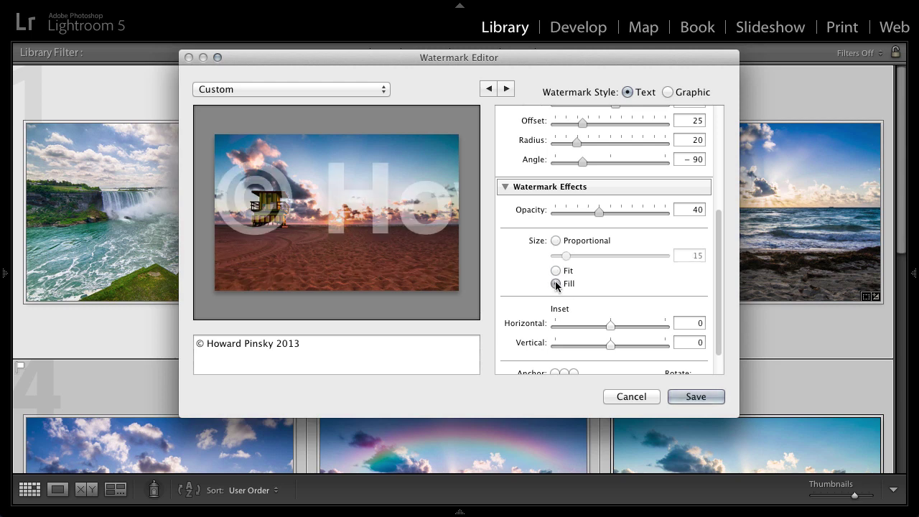
{"action": "left_click", "coordinate": [556, 270]}
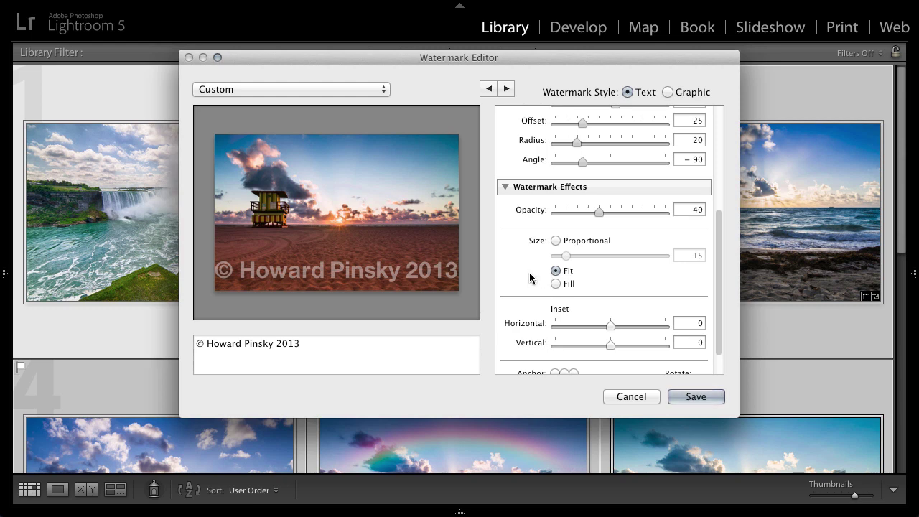
{"action": "left_click", "coordinate": [556, 285]}
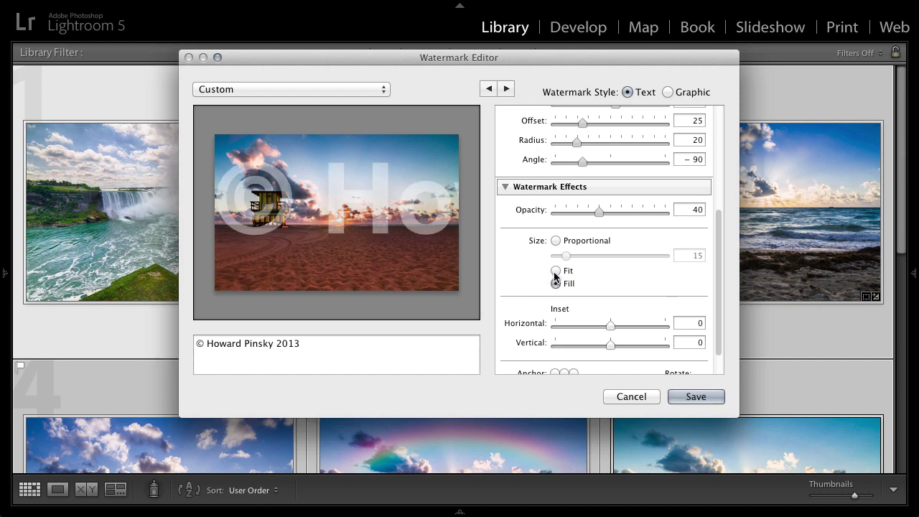
{"action": "left_click", "coordinate": [557, 272]}
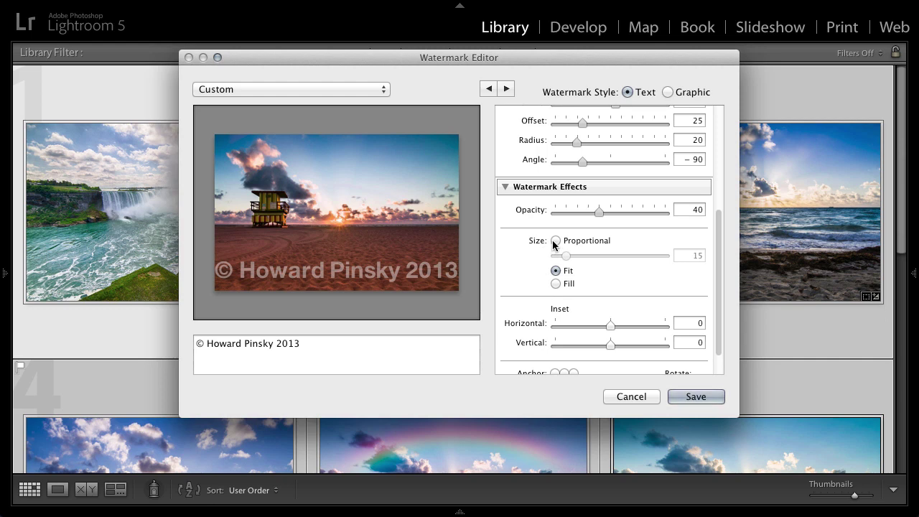
{"action": "left_click", "coordinate": [554, 242]}
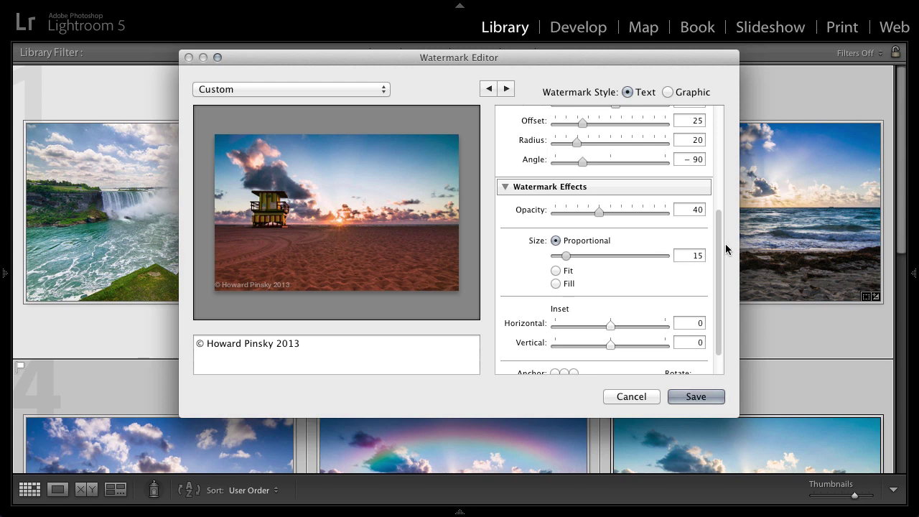
Set insets to horizontal 2 and vertical 3, then anchor the watermark bottom-left.
{"action": "left_click_drag", "start_coordinate": [721, 254], "coordinate": [719, 279]}
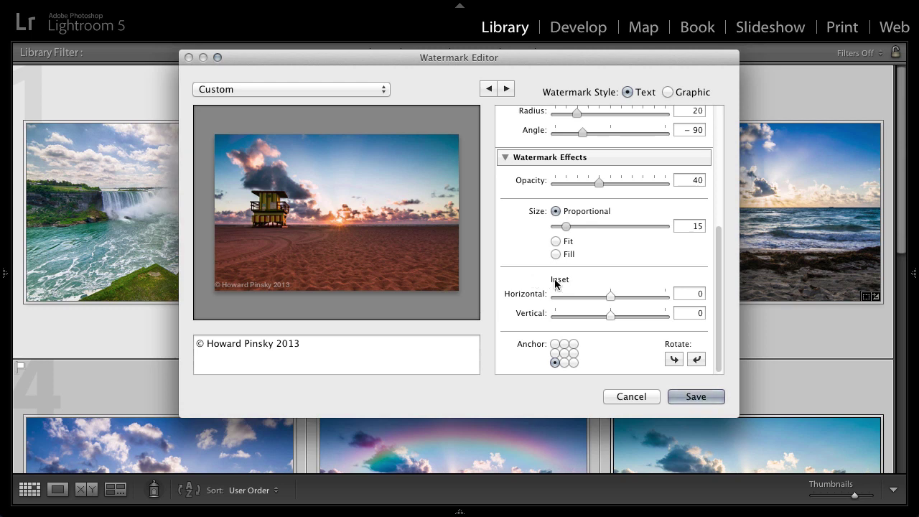
{"action": "left_click_drag", "start_coordinate": [610, 297], "coordinate": [623, 316]}
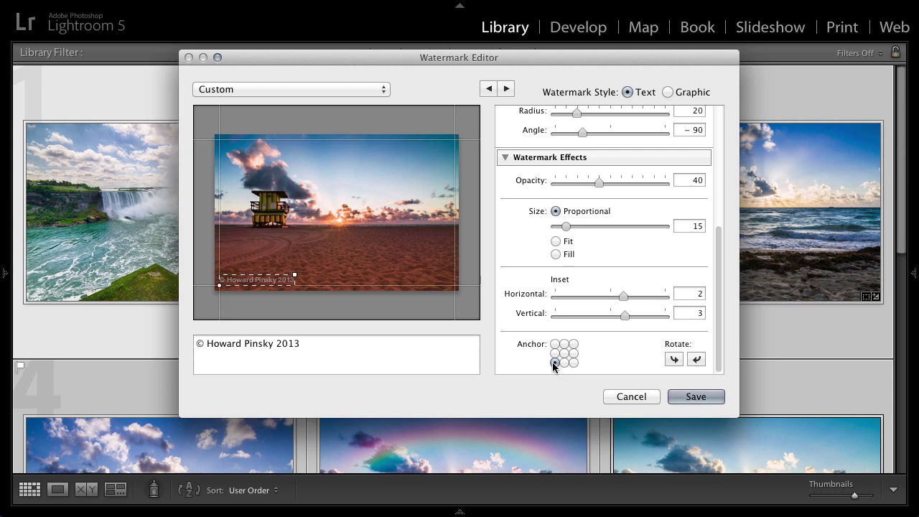
{"action": "left_click", "coordinate": [555, 344]}
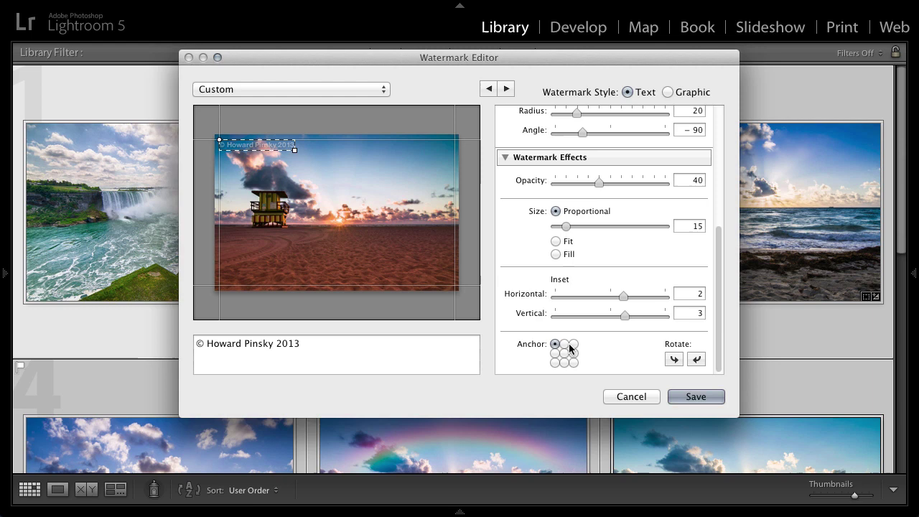
{"action": "left_click", "coordinate": [574, 344]}
{"action": "left_click", "coordinate": [573, 362]}
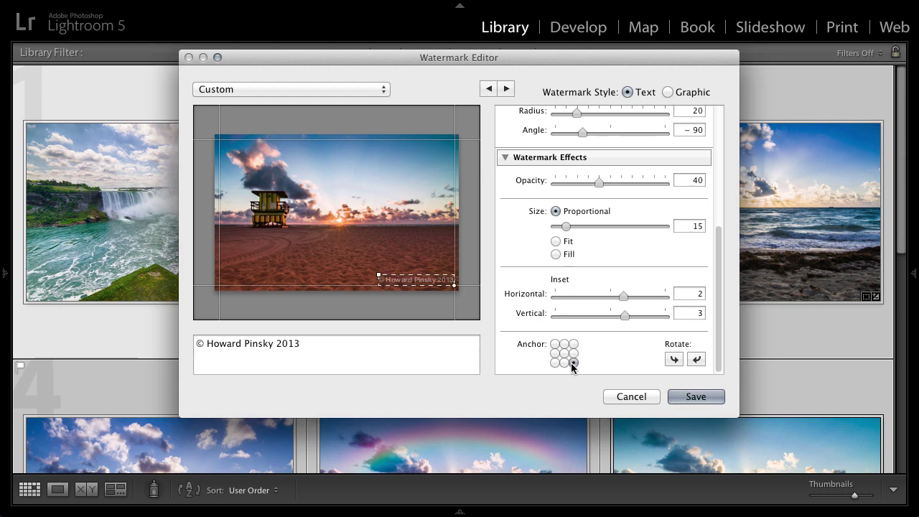
{"action": "left_click", "coordinate": [564, 363]}
{"action": "left_click", "coordinate": [564, 353]}
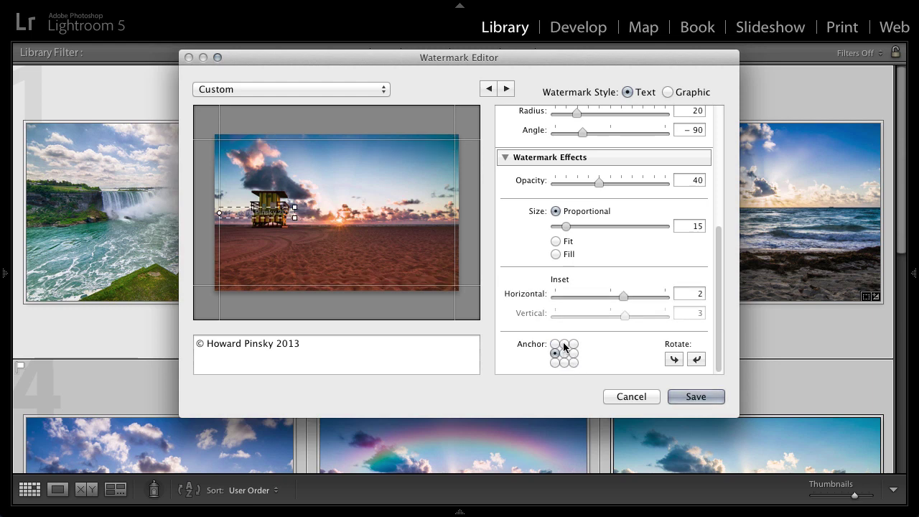
{"action": "left_click", "coordinate": [564, 344]}
{"action": "left_click", "coordinate": [555, 353]}
{"action": "left_click", "coordinate": [556, 363]}
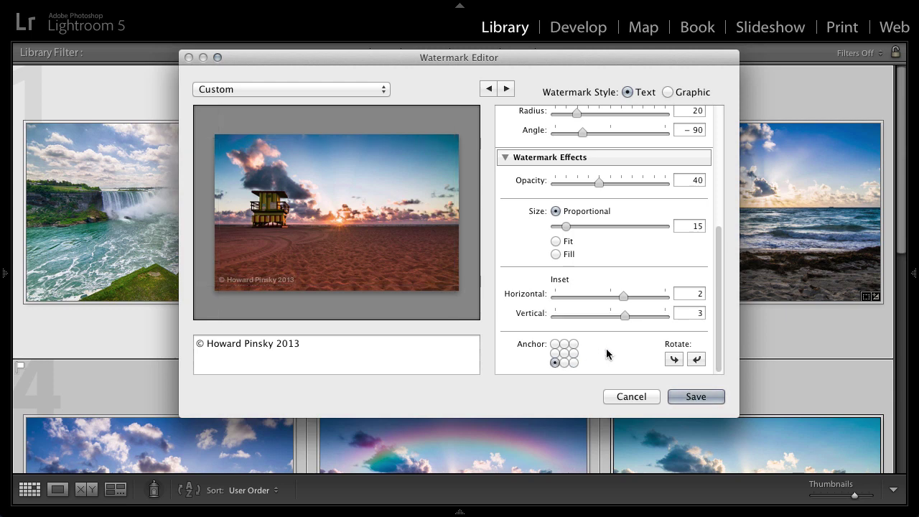
Try the rotation options, leaving the watermark horizontal at bottom-left.
{"action": "left_click", "coordinate": [673, 359]}
{"action": "left_click", "coordinate": [673, 359]}
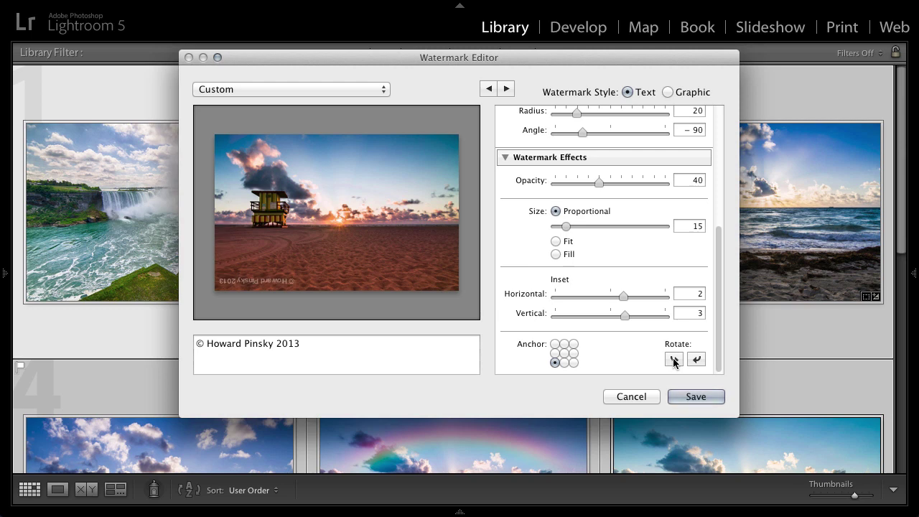
{"action": "left_click", "coordinate": [675, 361]}
{"action": "left_click", "coordinate": [675, 361]}
Create a new watermark preset named 'HP Text' and confirm it is selected.
{"action": "left_click_drag", "start_coordinate": [713, 338], "coordinate": [717, 168]}
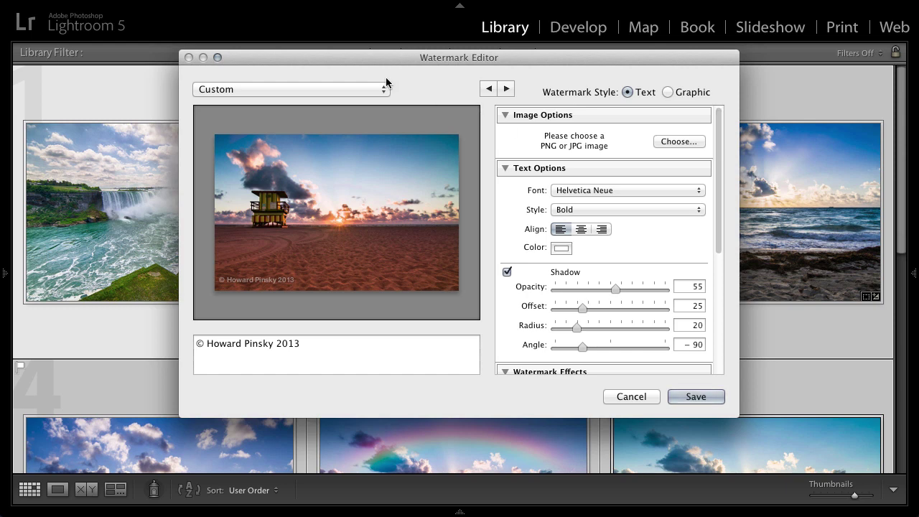
{"action": "left_click", "coordinate": [238, 89]}
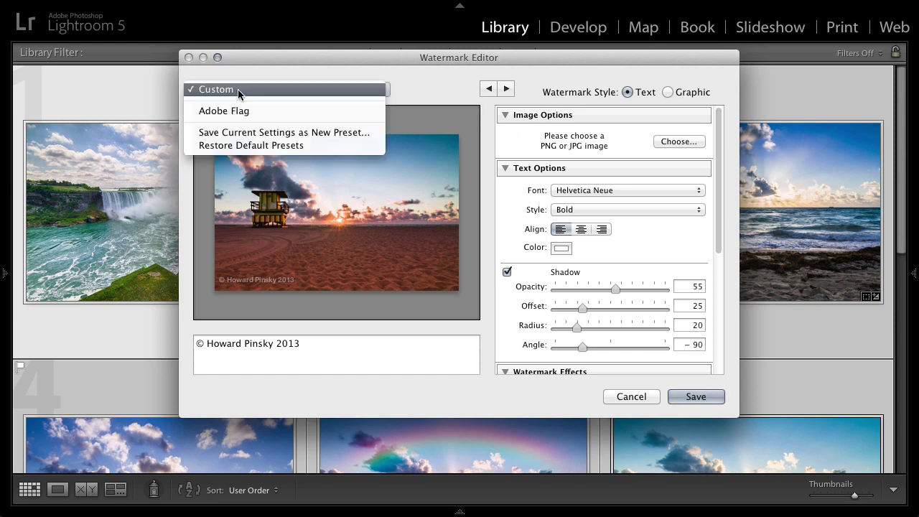
{"action": "left_click", "coordinate": [323, 133]}
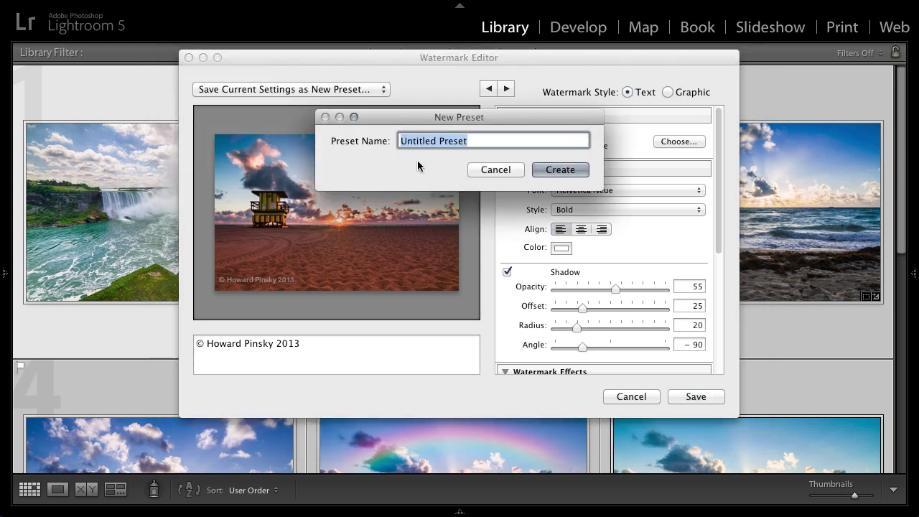
{"action": "type", "text": "HP Text"}
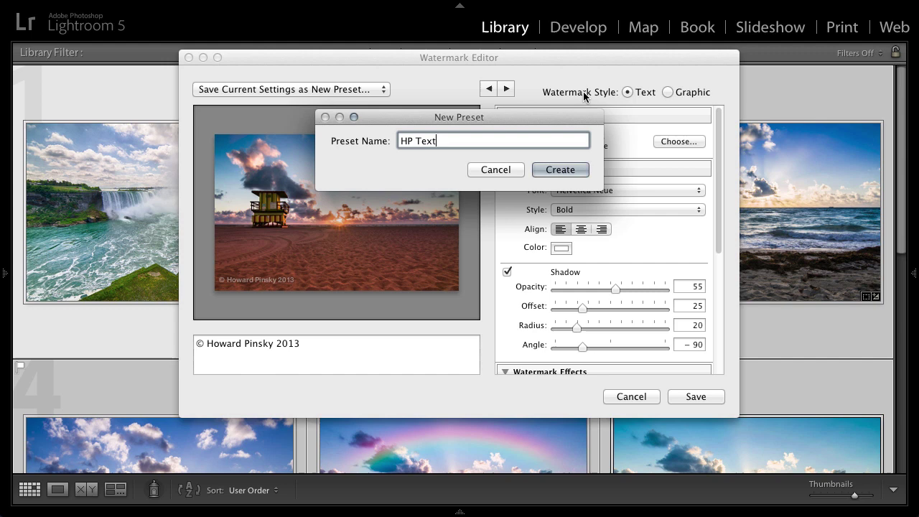
{"action": "key", "text": "Return"}
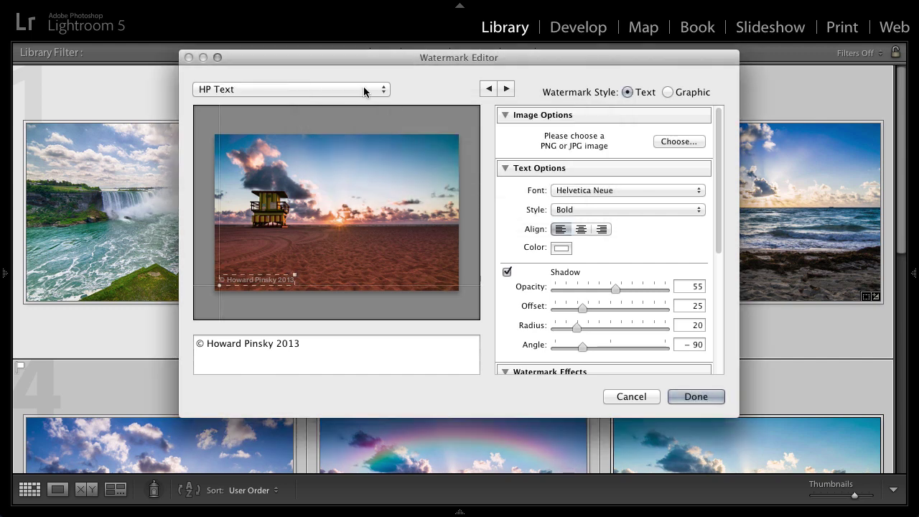
{"action": "left_click", "coordinate": [364, 90]}
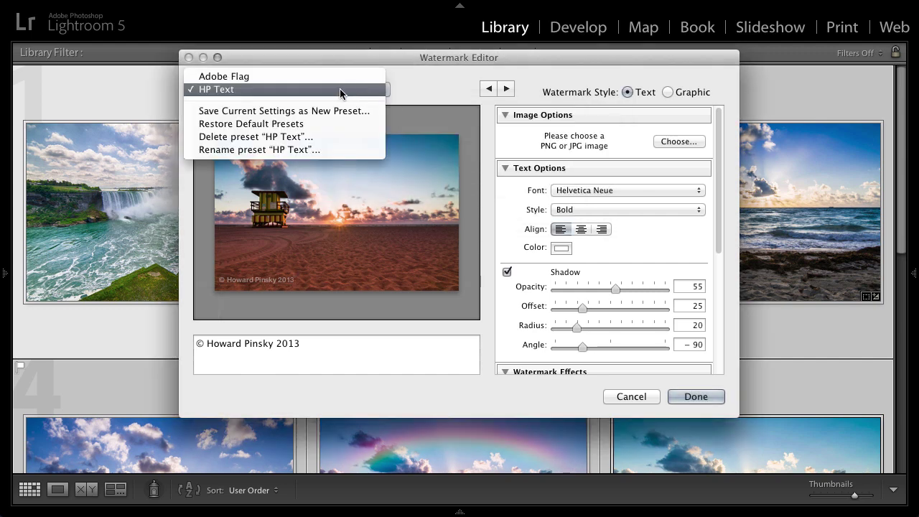
{"action": "left_click", "coordinate": [292, 91]}
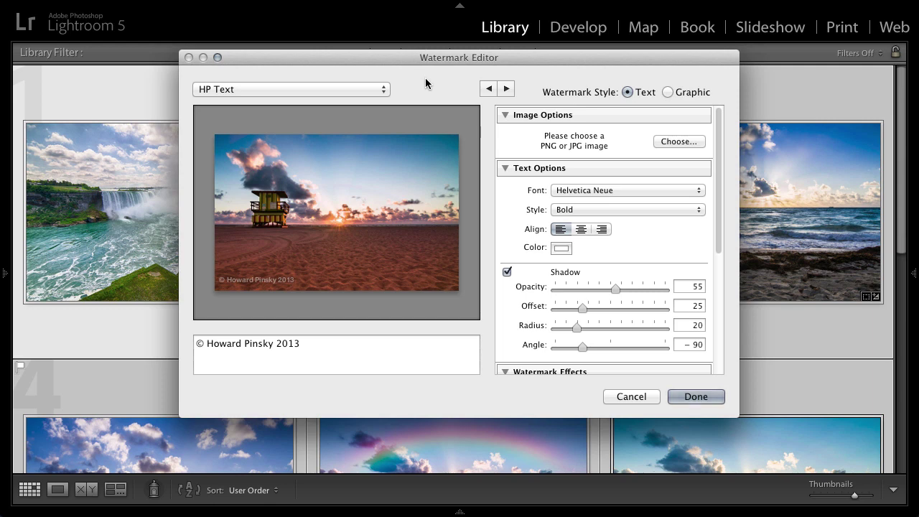
Switch the watermark style to Graphic using the file 2013logo.png.
{"action": "left_click", "coordinate": [669, 92]}
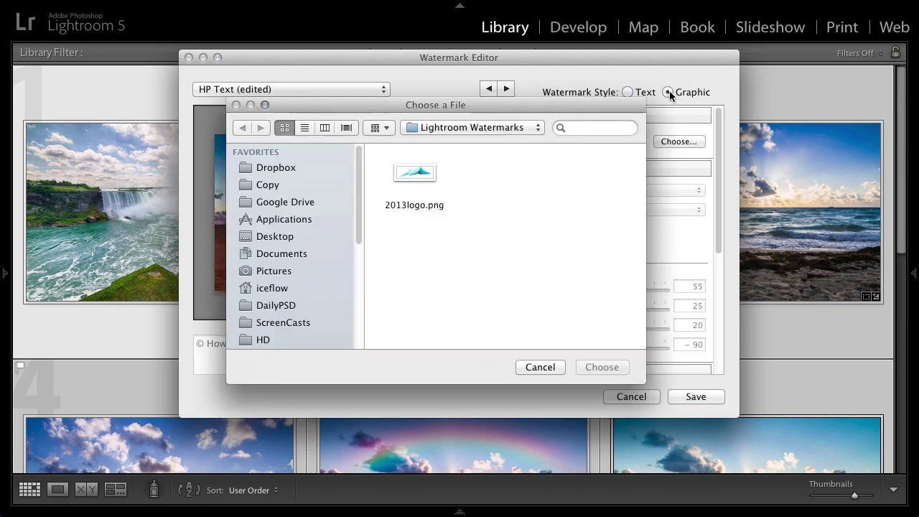
{"action": "left_click", "coordinate": [421, 176]}
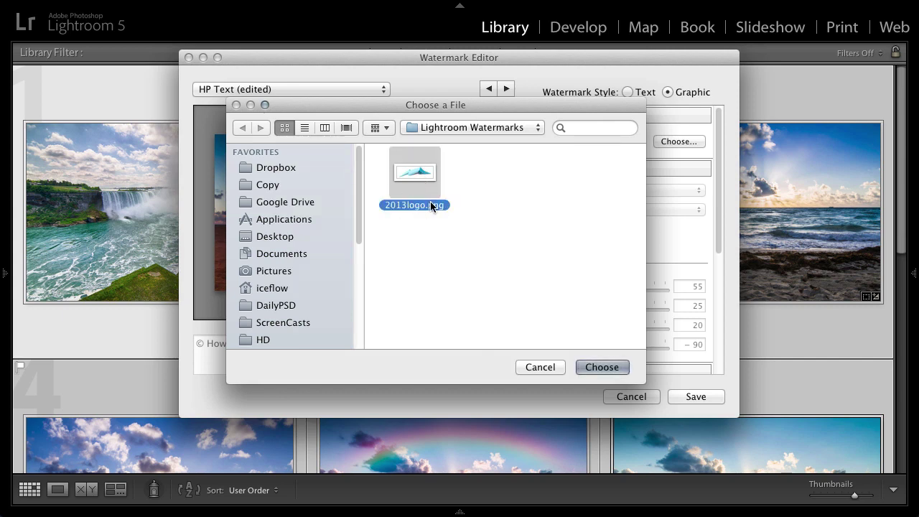
{"action": "left_click", "coordinate": [603, 369]}
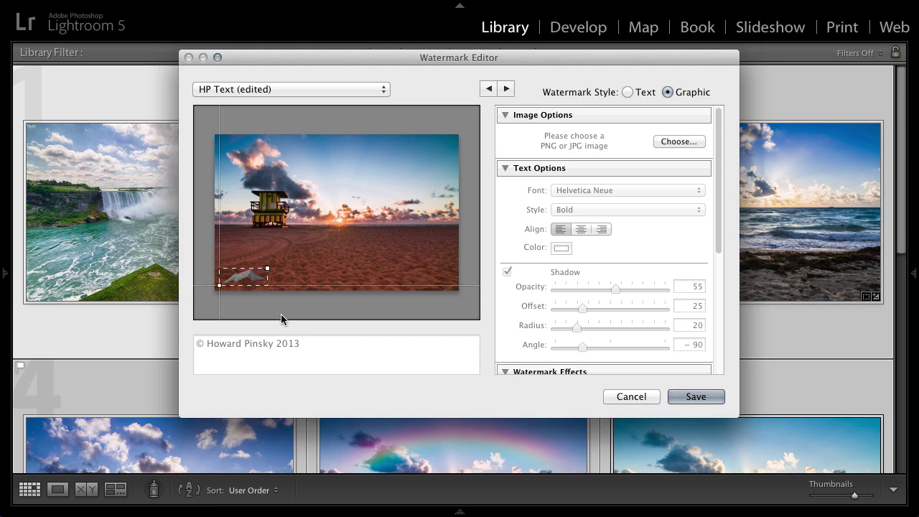
Raise the logo opacity to 80 and keep Proportional sizing at 15 after trying Fit and Fill.
{"action": "scroll", "coordinate": [719, 170], "scroll_direction": "down", "scroll_amount": 1}
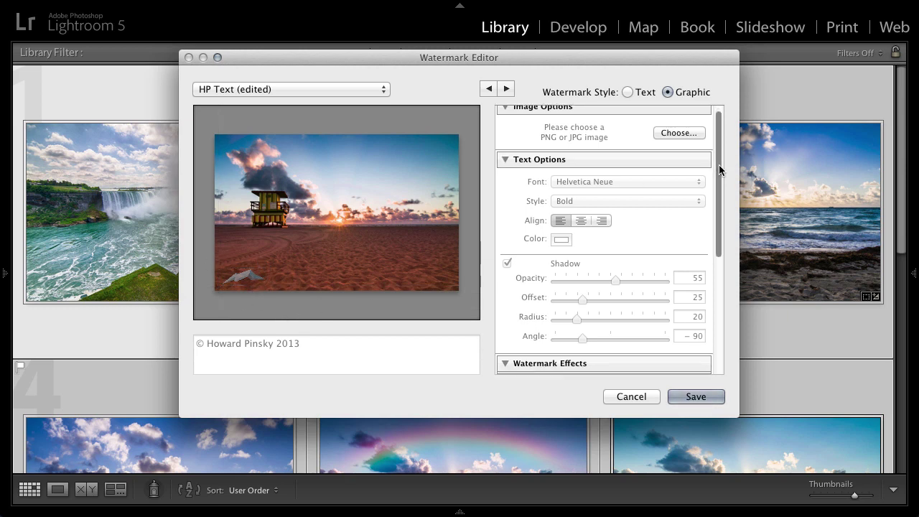
{"action": "left_click_drag", "start_coordinate": [719, 169], "coordinate": [720, 273]}
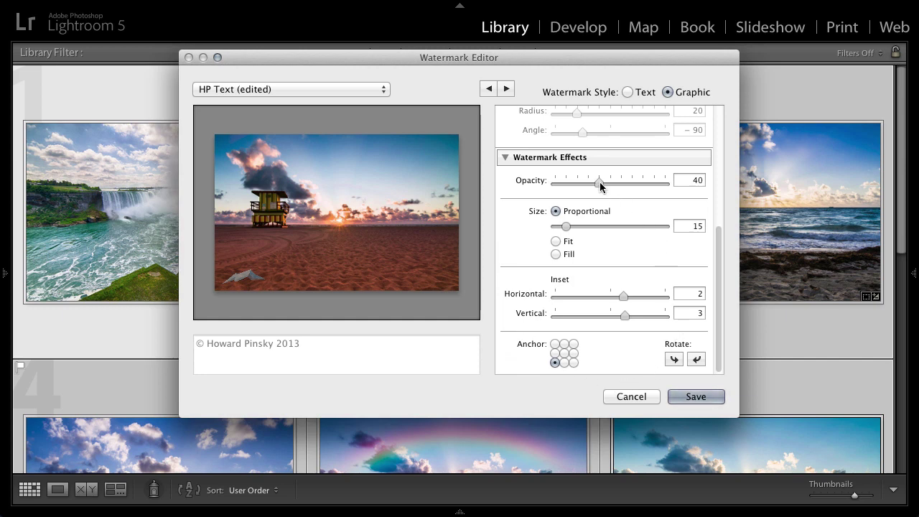
{"action": "left_click_drag", "start_coordinate": [599, 183], "coordinate": [642, 181]}
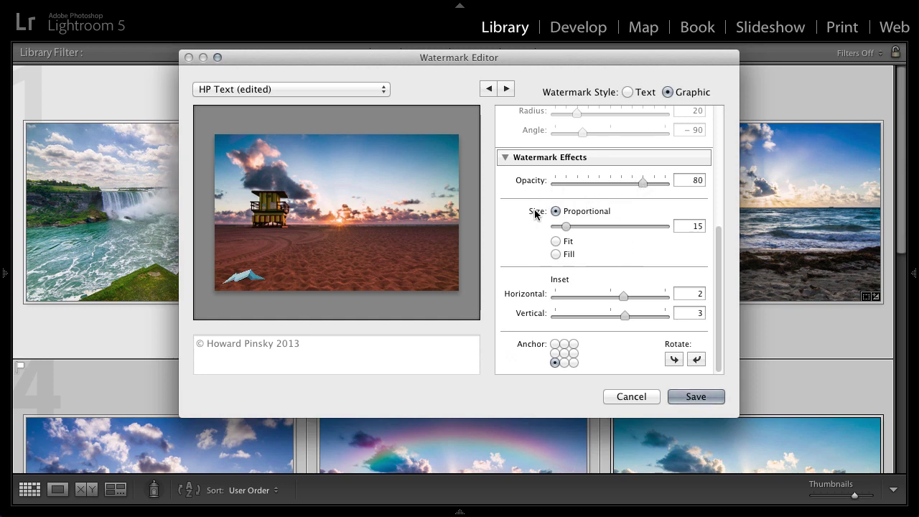
{"action": "left_click", "coordinate": [565, 243]}
{"action": "left_click", "coordinate": [568, 256]}
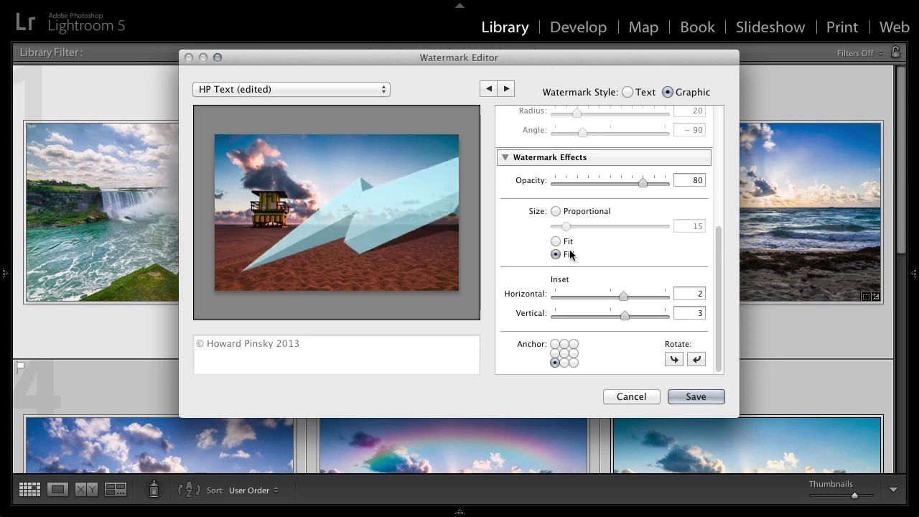
{"action": "left_click", "coordinate": [567, 213]}
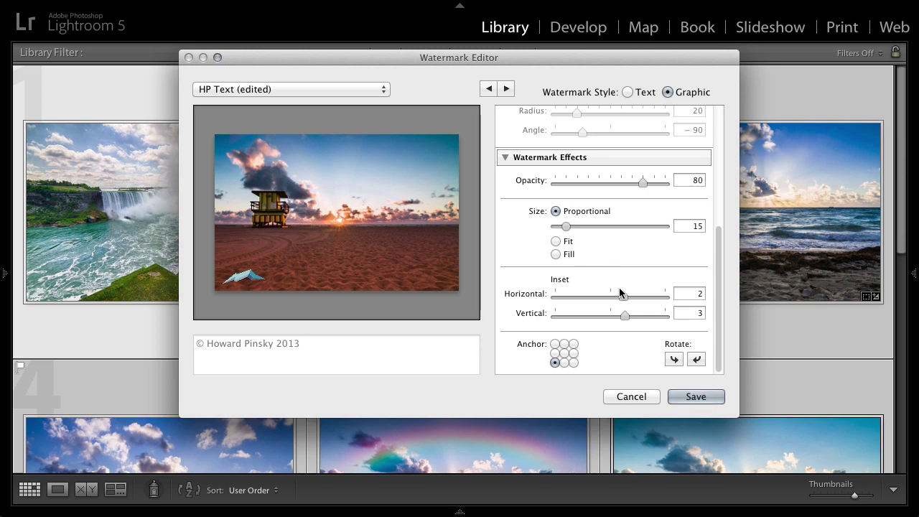
{"action": "mouse_move", "coordinate": [574, 297]}
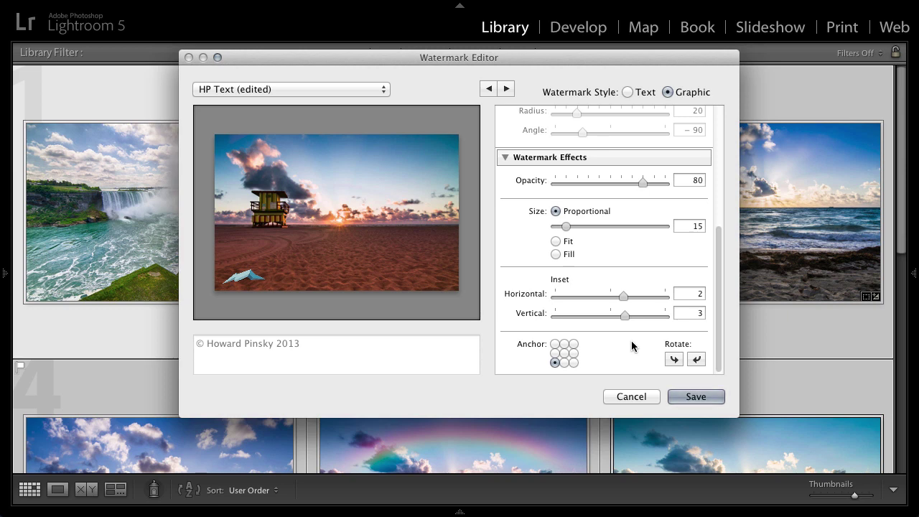
Save the logo settings as a new preset named 'Iceflow Logo'.
{"action": "left_click", "coordinate": [301, 89]}
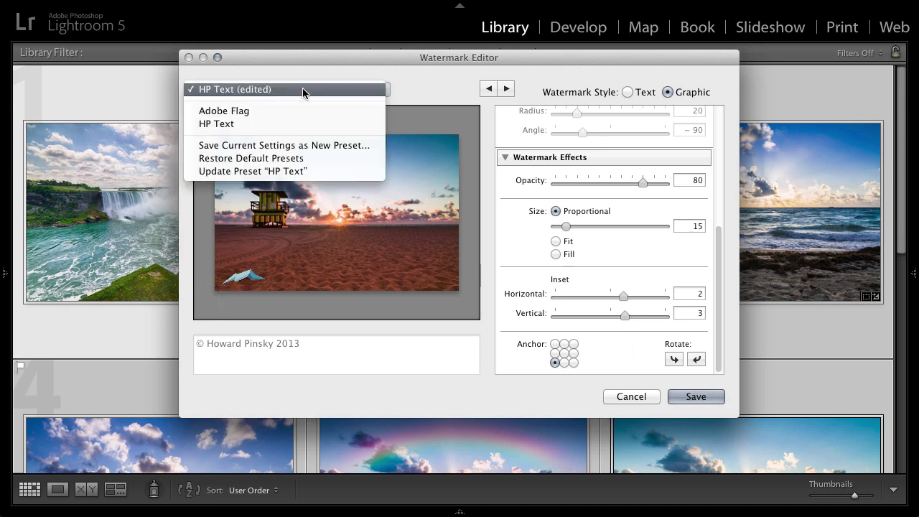
{"action": "left_click", "coordinate": [306, 147]}
{"action": "key", "text": "BackSpace"}
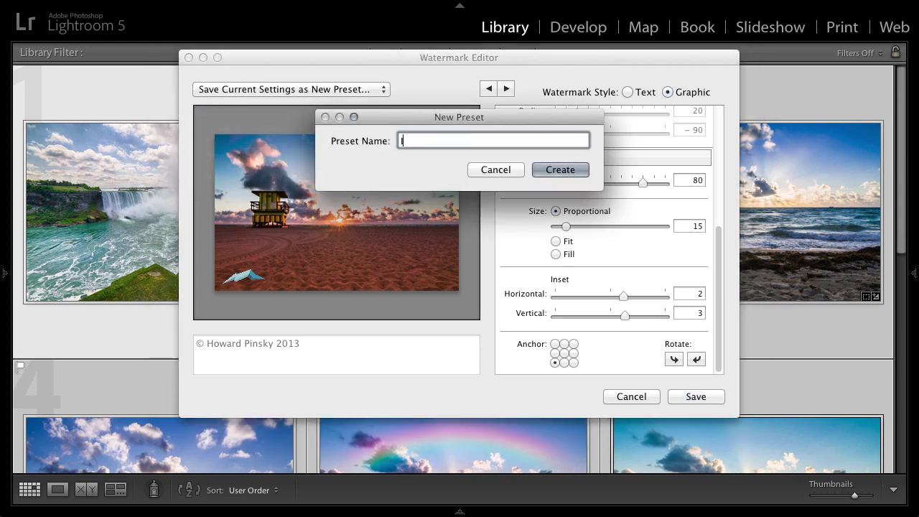
{"action": "type", "text": "Iceflow Logo"}
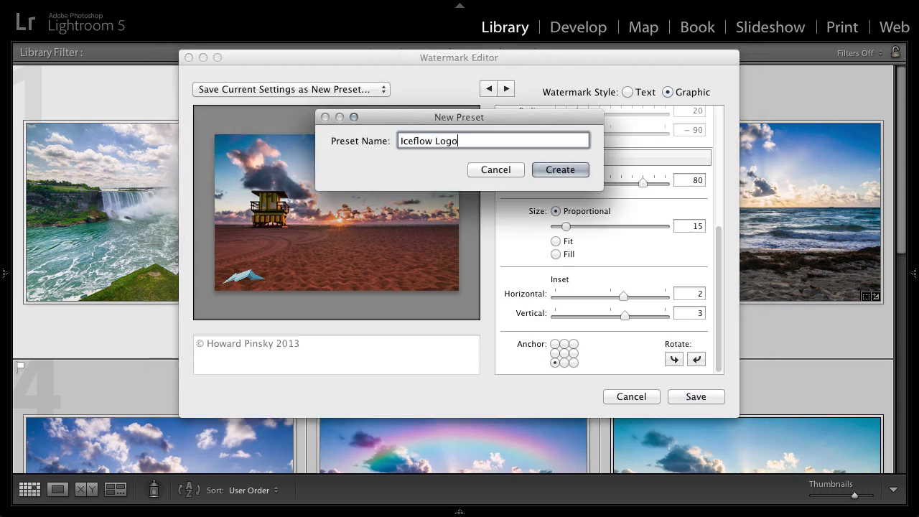
{"action": "key", "text": "Return"}
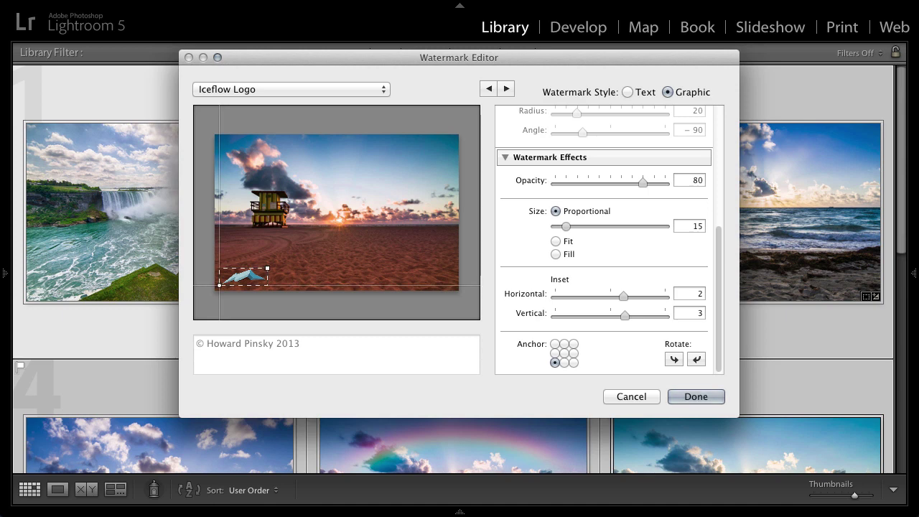
Check the HP Text and Iceflow Logo presets, then close the editor on Iceflow Logo.
{"action": "left_click", "coordinate": [322, 89]}
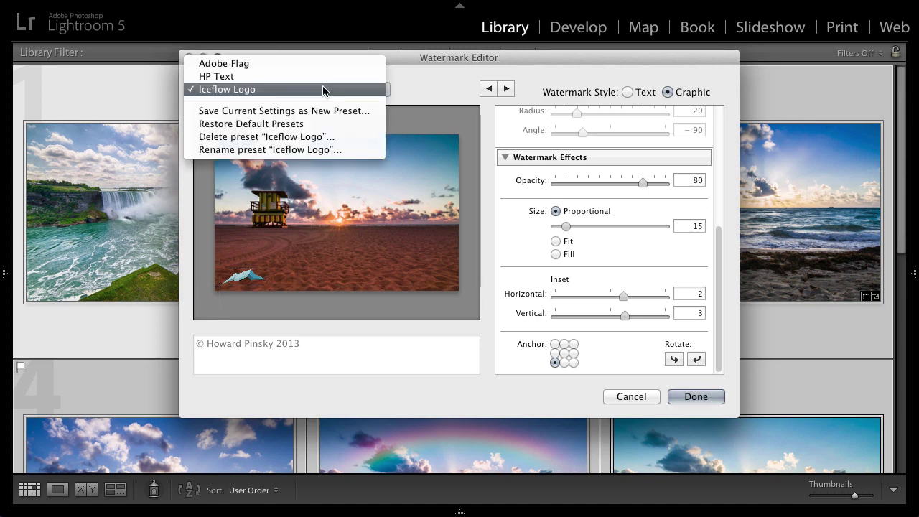
{"action": "left_click", "coordinate": [279, 77]}
{"action": "left_click", "coordinate": [279, 87]}
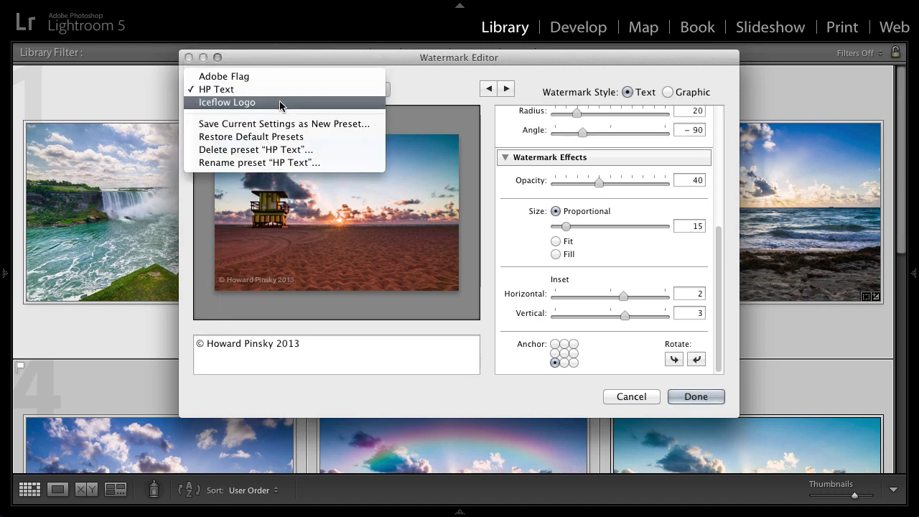
{"action": "left_click", "coordinate": [281, 103]}
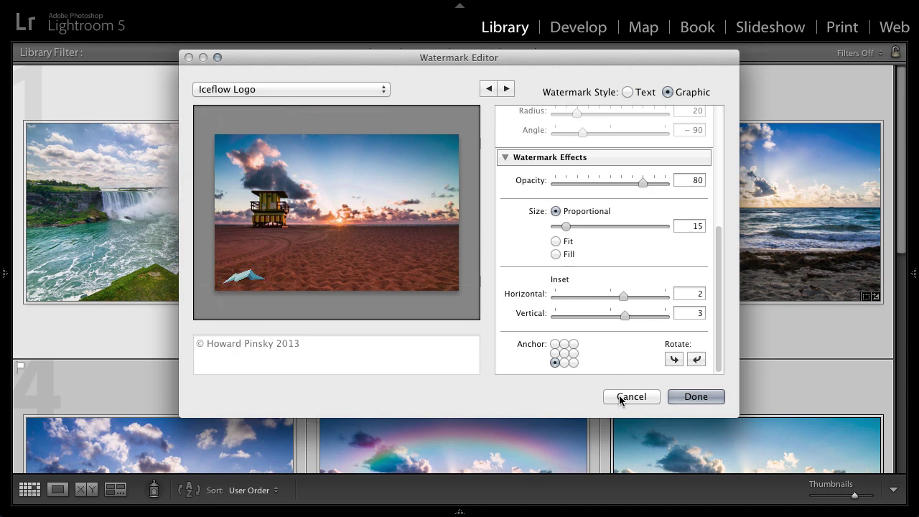
{"action": "left_click", "coordinate": [697, 397]}
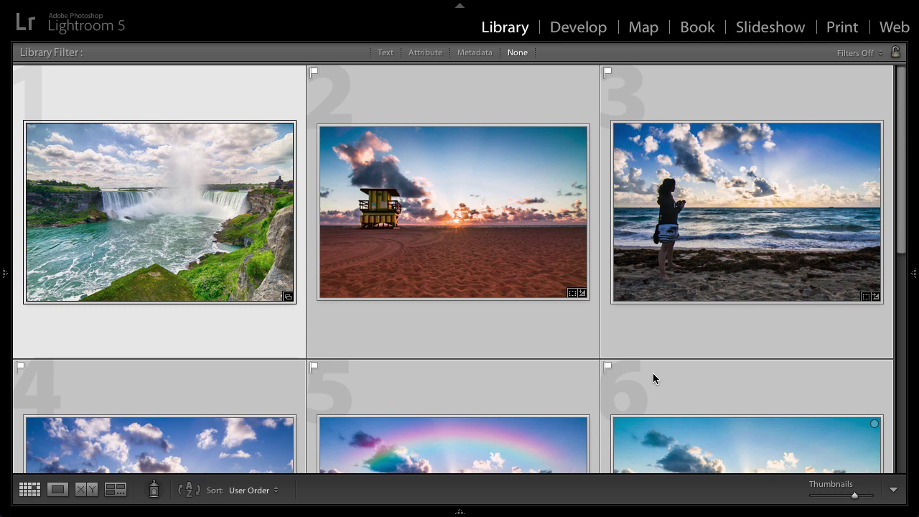
Select all eight photos and bring up the Export submenu from a photo's context menu.
{"action": "key", "text": "ctrl+d"}
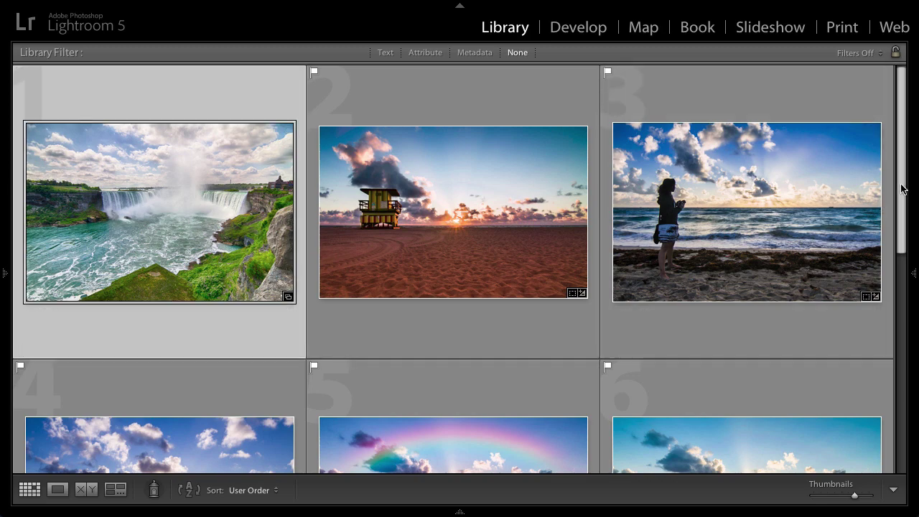
{"action": "left_click_drag", "start_coordinate": [899, 184], "coordinate": [785, 400]}
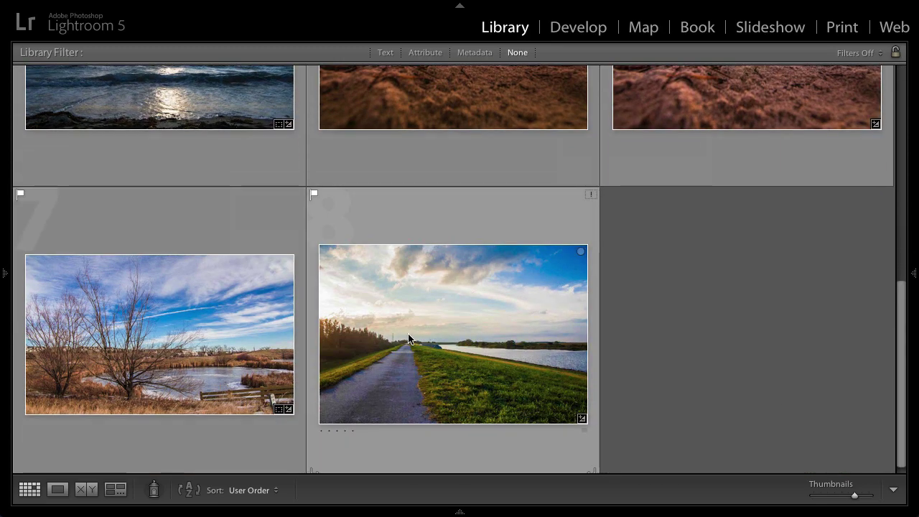
{"action": "key", "text": "ctrl+a"}
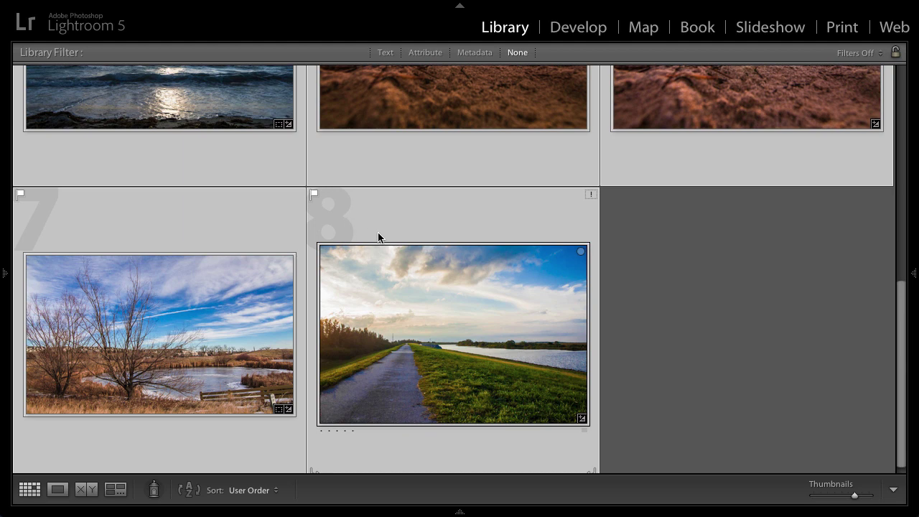
{"action": "right_click", "coordinate": [392, 280]}
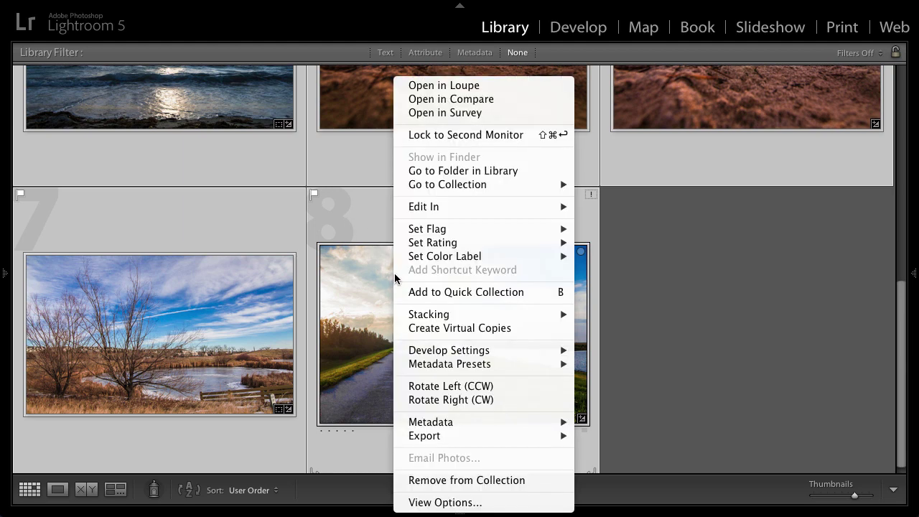
{"action": "mouse_move", "coordinate": [474, 439]}
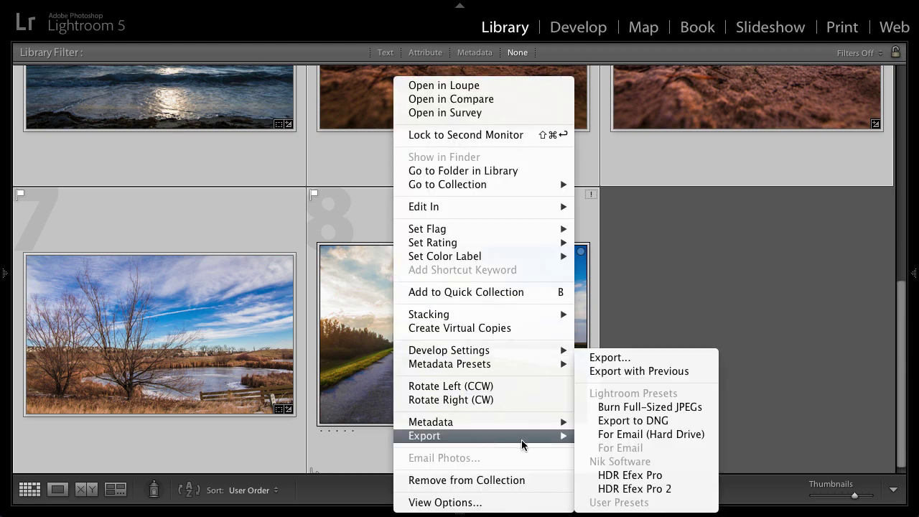
Set the export destination for the 8 files to the Tutorials/Lightroom Watermarks folder.
{"action": "left_click", "coordinate": [644, 357]}
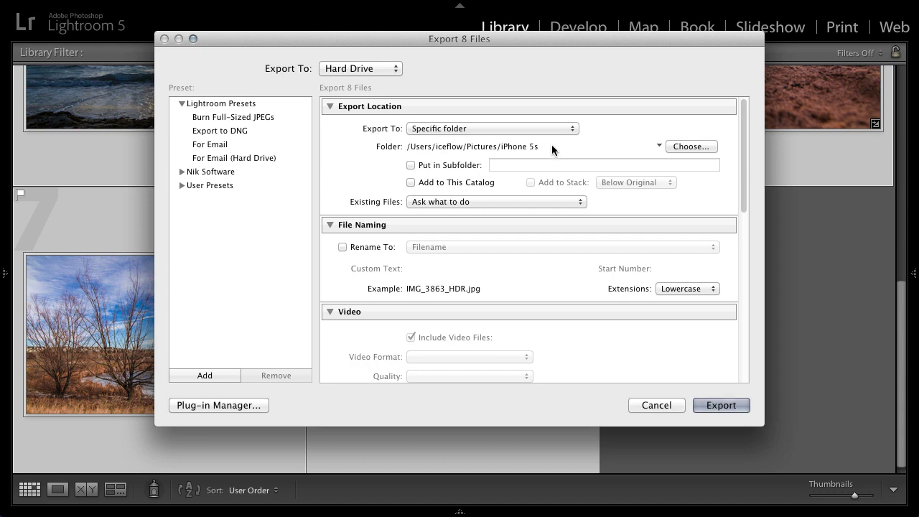
{"action": "left_click", "coordinate": [697, 147]}
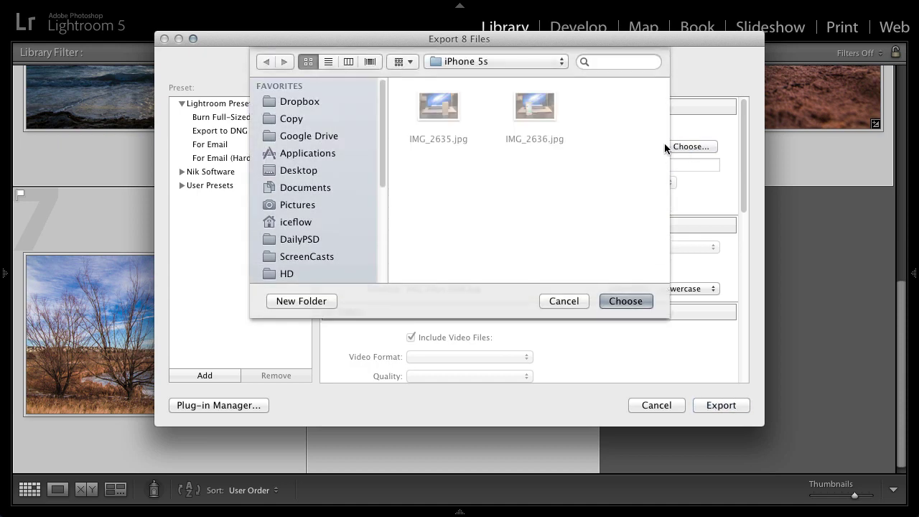
{"action": "left_click", "coordinate": [504, 61]}
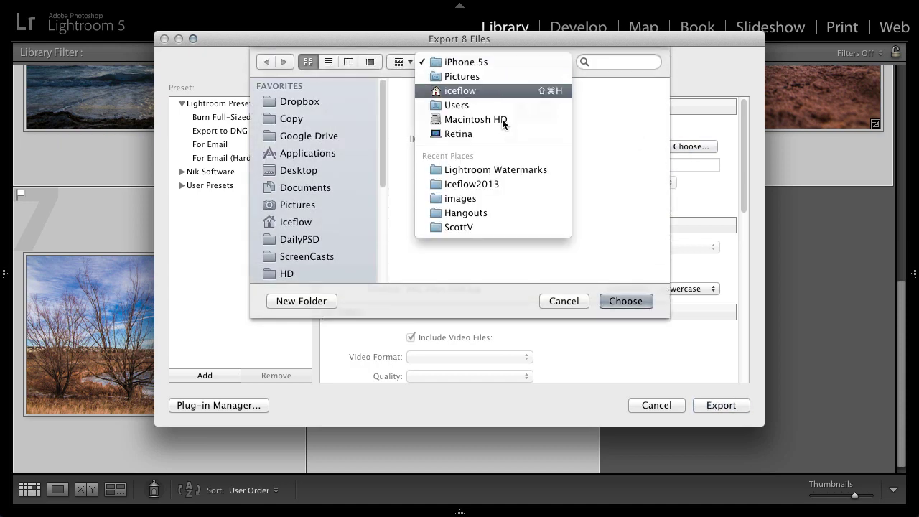
{"action": "left_click", "coordinate": [523, 171]}
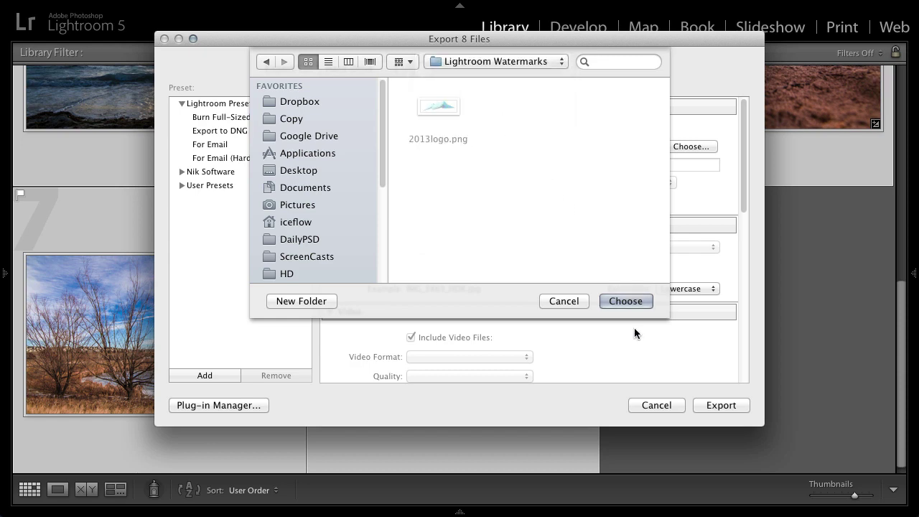
{"action": "left_click", "coordinate": [627, 300]}
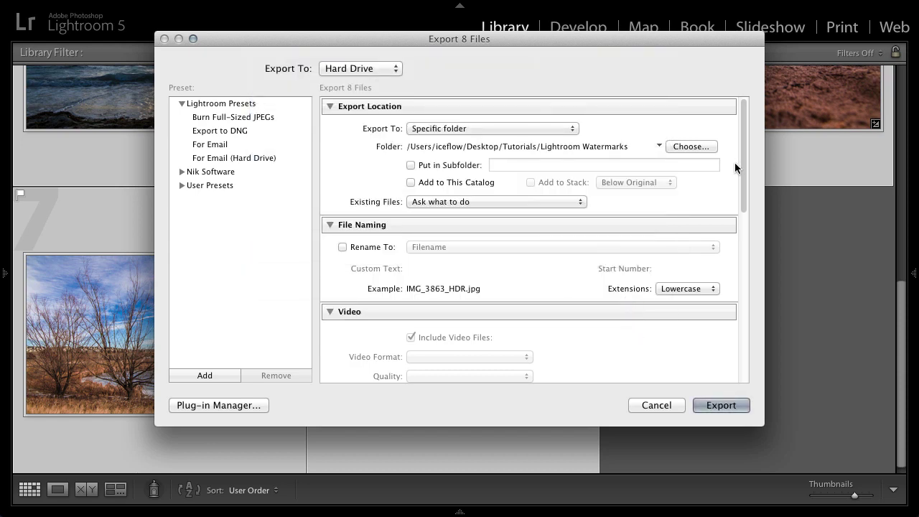
{"action": "left_click_drag", "start_coordinate": [744, 135], "coordinate": [763, 316]}
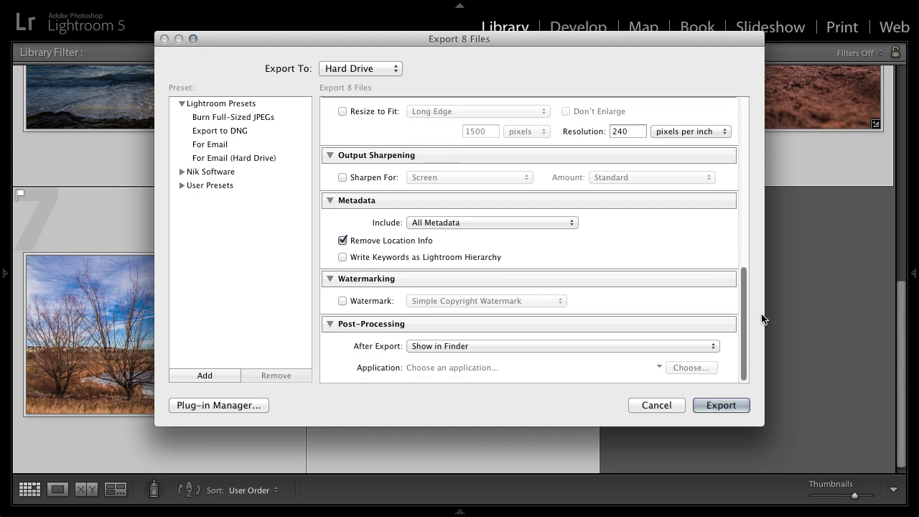
Enable watermarking with the Iceflow Logo preset and export the eight photos.
{"action": "left_click", "coordinate": [342, 301]}
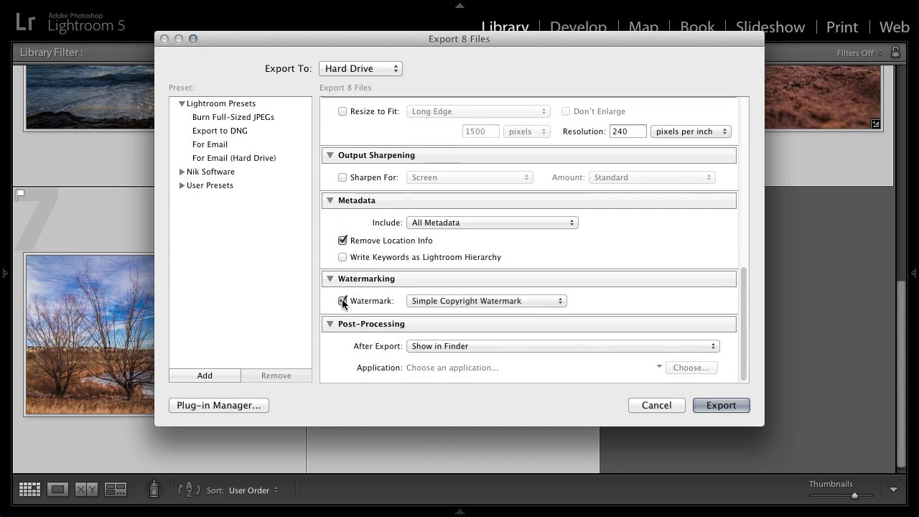
{"action": "left_click", "coordinate": [556, 300]}
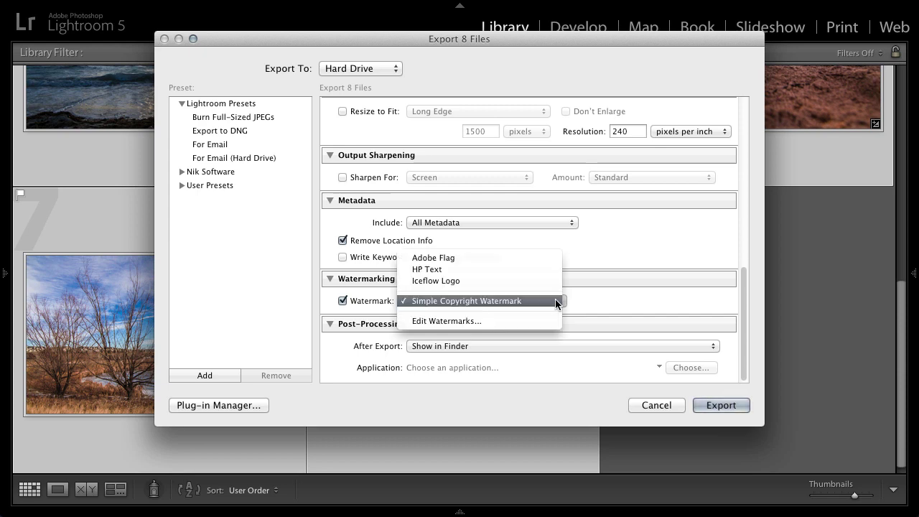
{"action": "left_click", "coordinate": [464, 280]}
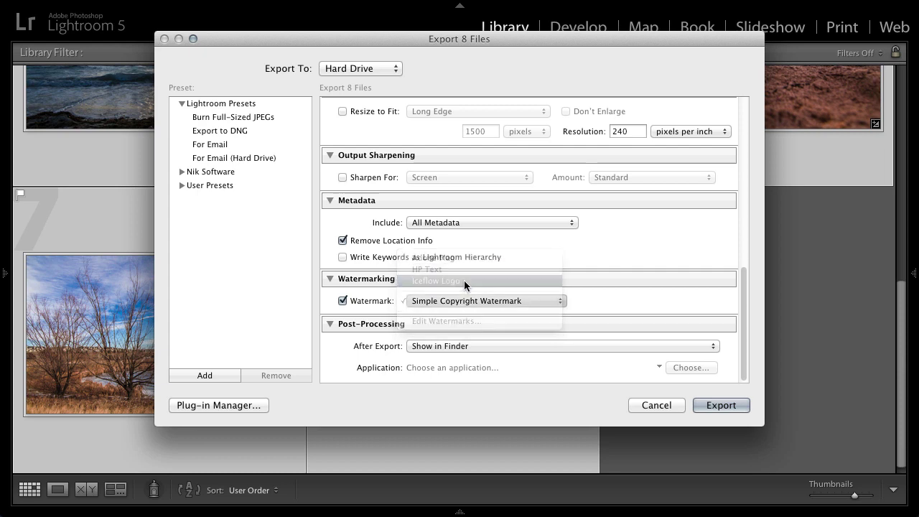
{"action": "left_click", "coordinate": [740, 405]}
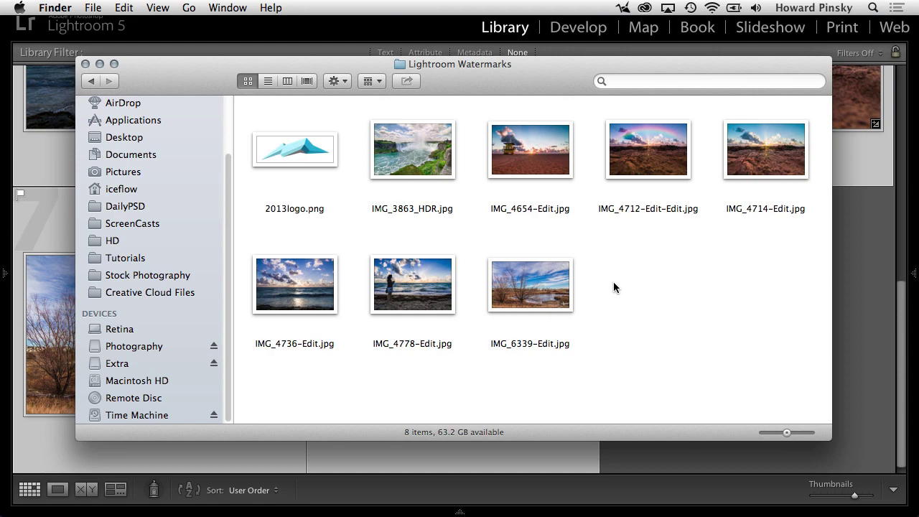
Quick Look IMG_3863_HDR.jpg and the following exported photos to check the bottom-left logo.
{"action": "left_click", "coordinate": [399, 169]}
{"action": "key", "text": "space"}
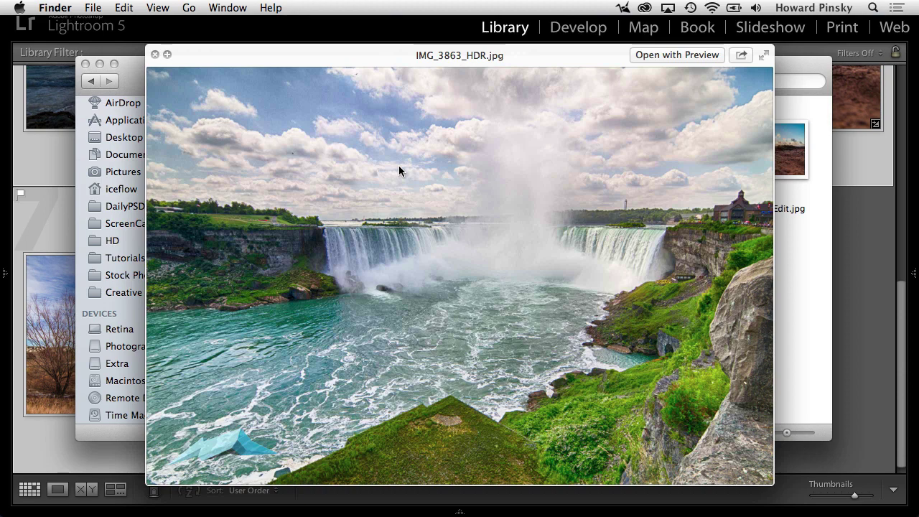
{"action": "key", "text": "Right"}
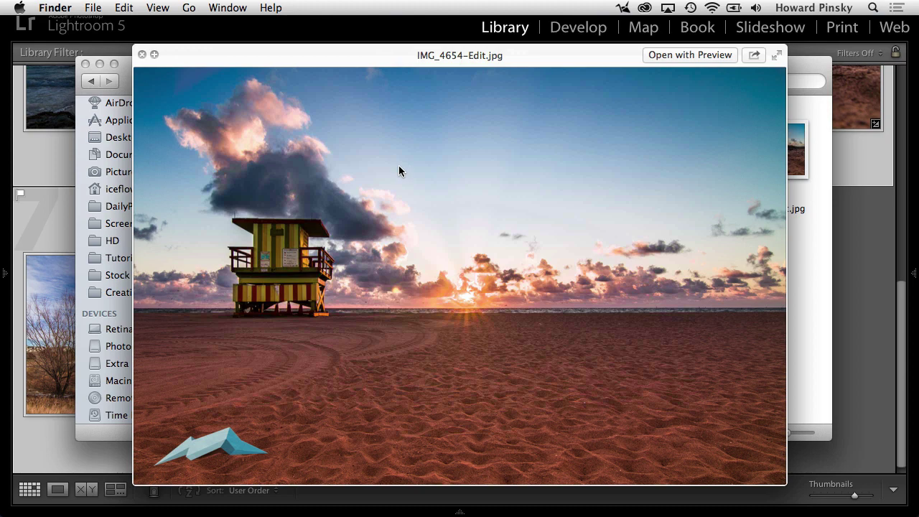
{"action": "key", "text": "Right"}
{"action": "key", "text": "Right"}
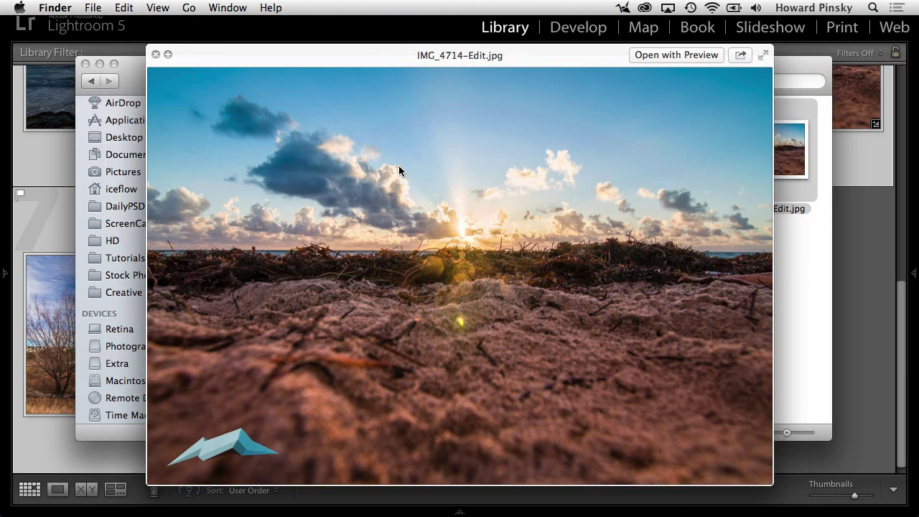